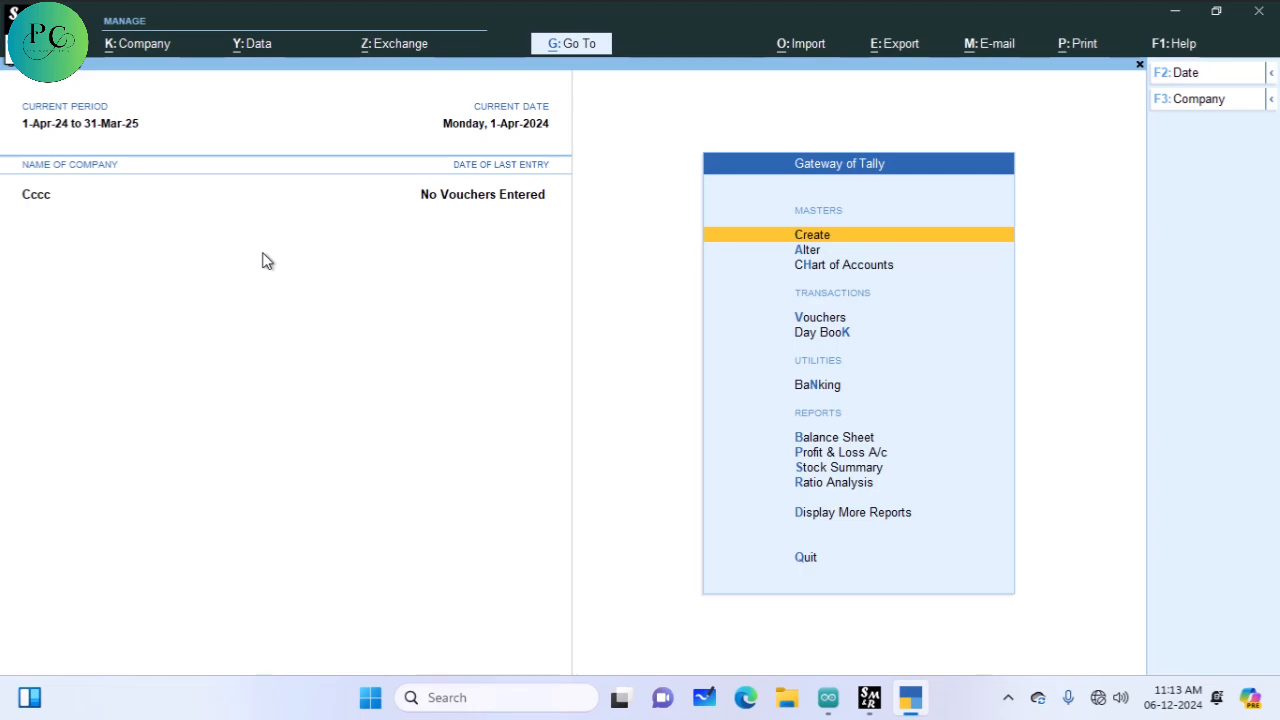
key(Down)
key(Down)
key(Down)
key(Down)
key(Down)
key(Down)
key(Return)
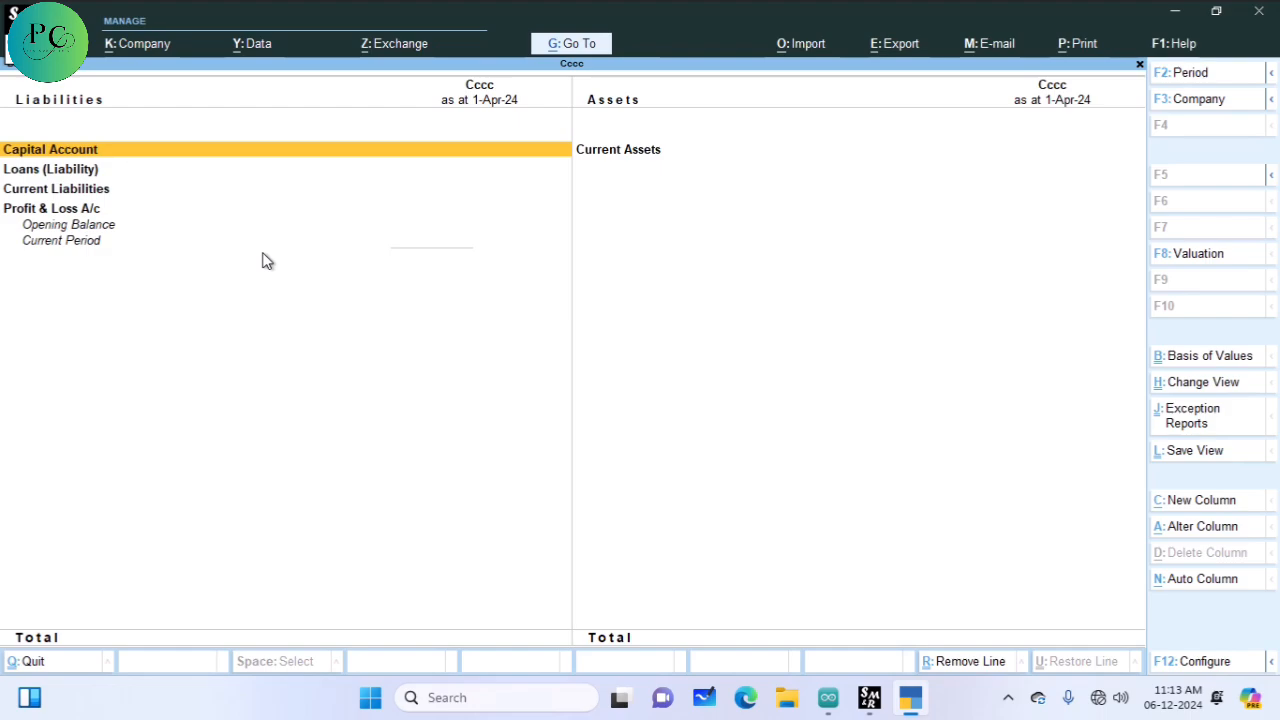
key(Escape)
key(Down)
key(Return)
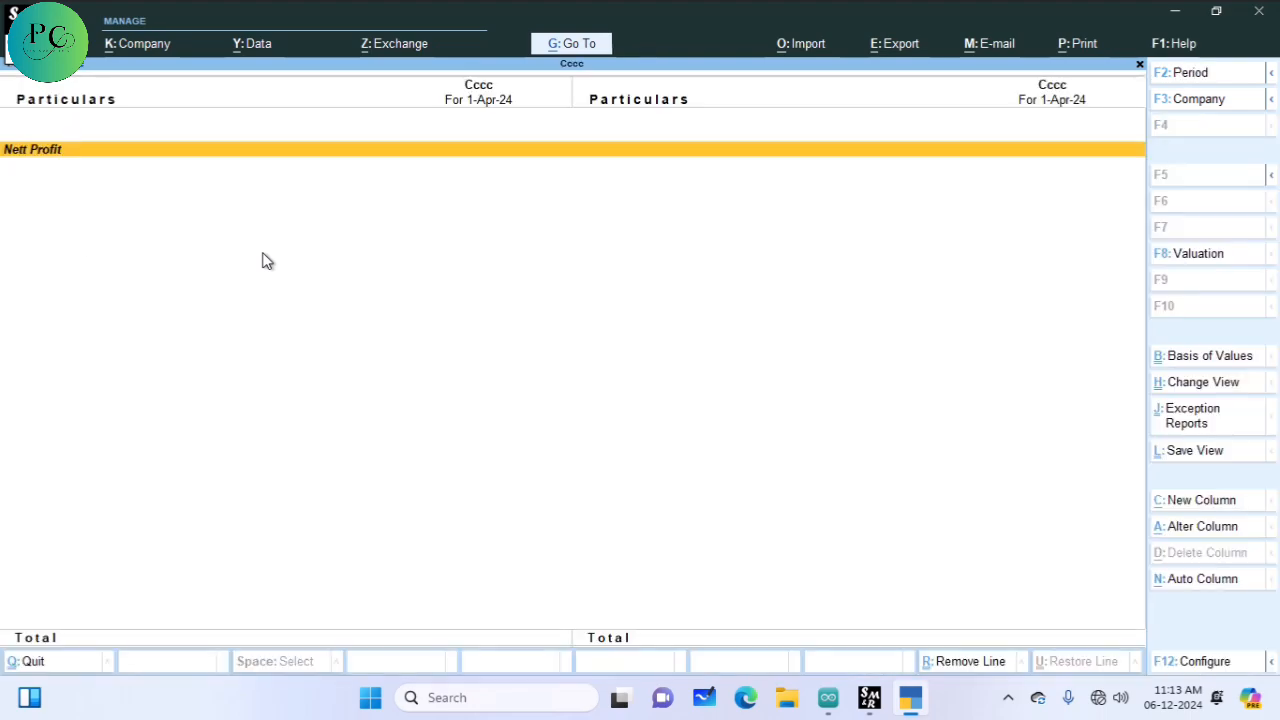
key(Escape)
key(Escape)
key(n)
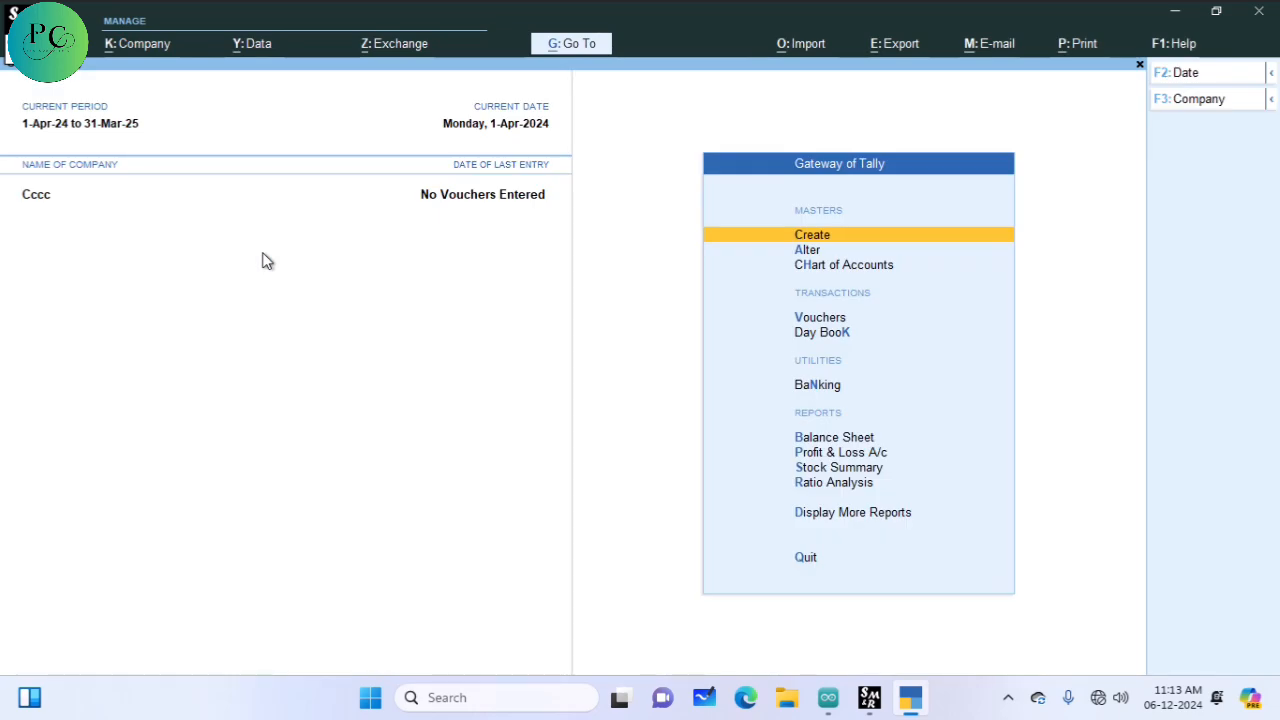
key(Down)
key(Down)
key(Down)
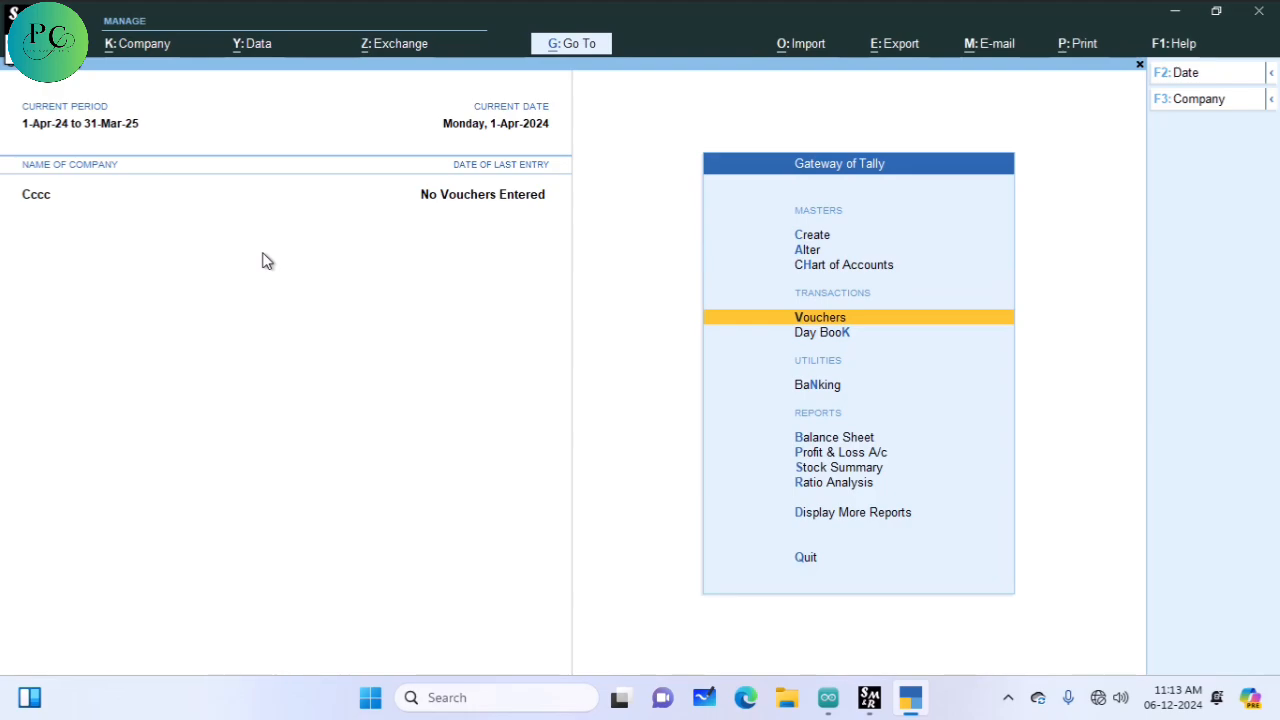
key(Up)
key(Up)
key(Up)
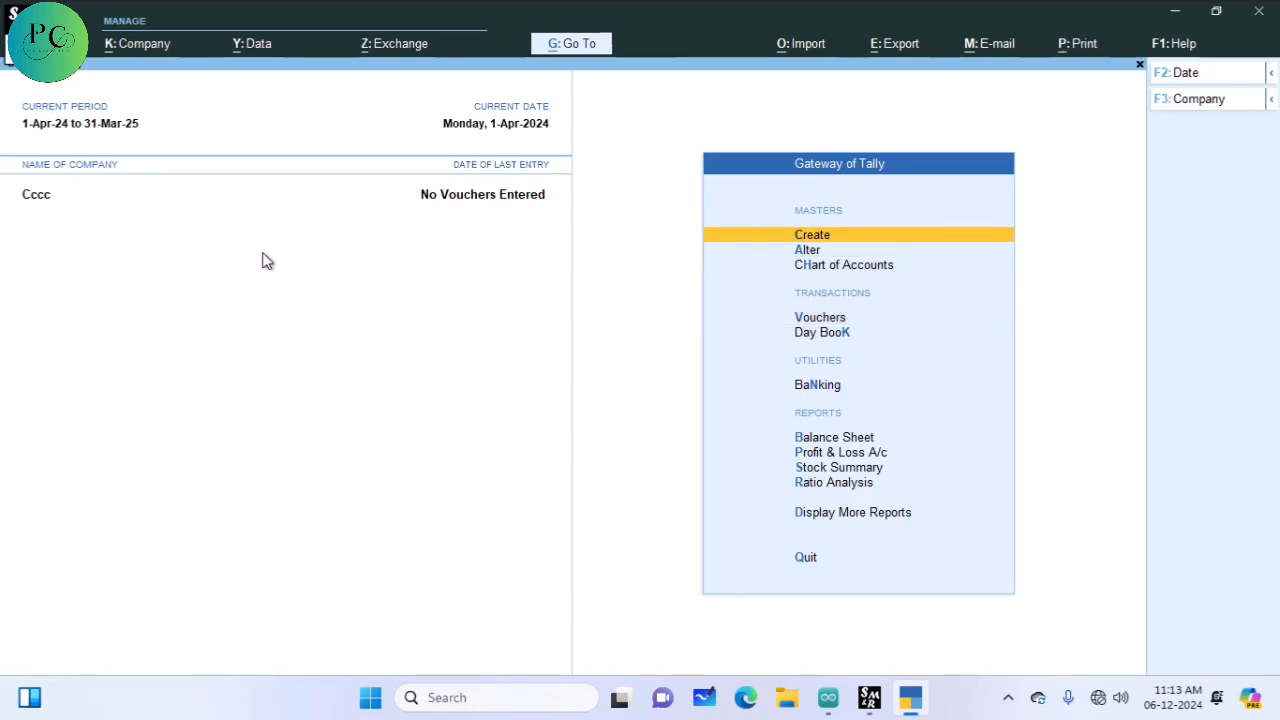
key(Return)
Step: Pick Ledger as the master type to get a blank Ledger Creation form for Cccc
key(Down)
key(Down)
key(Up)
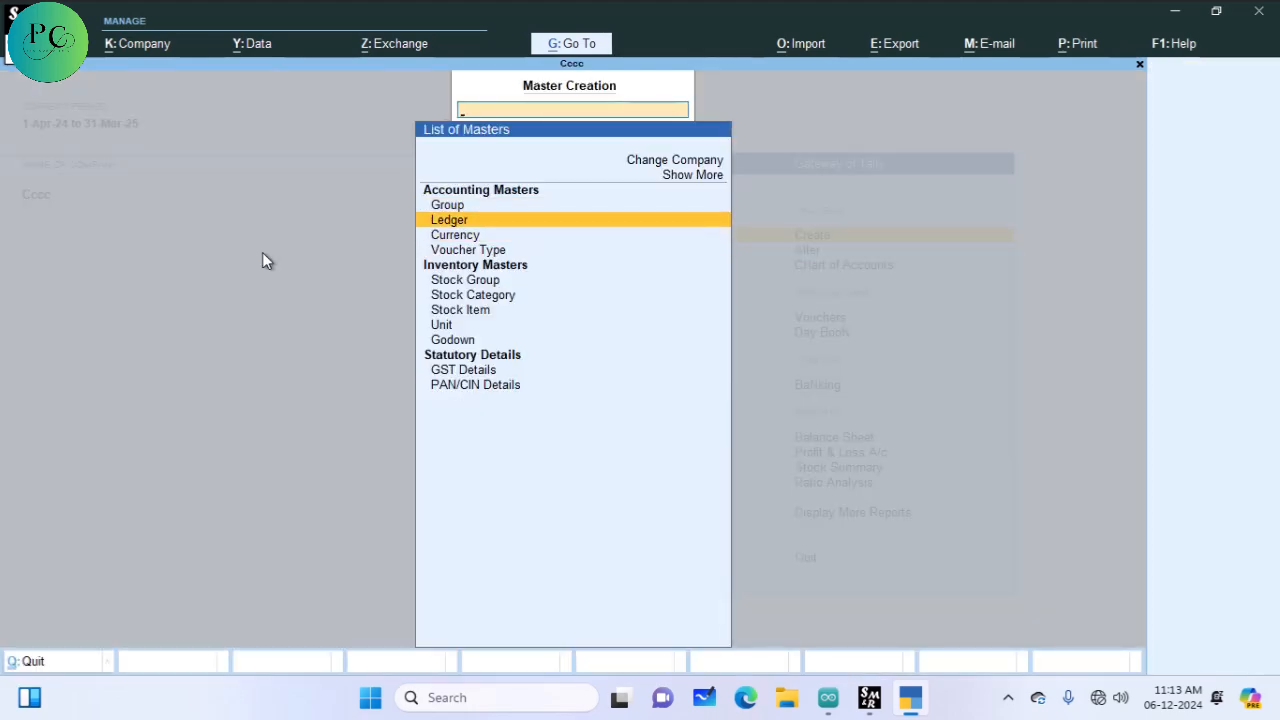
key(Return)
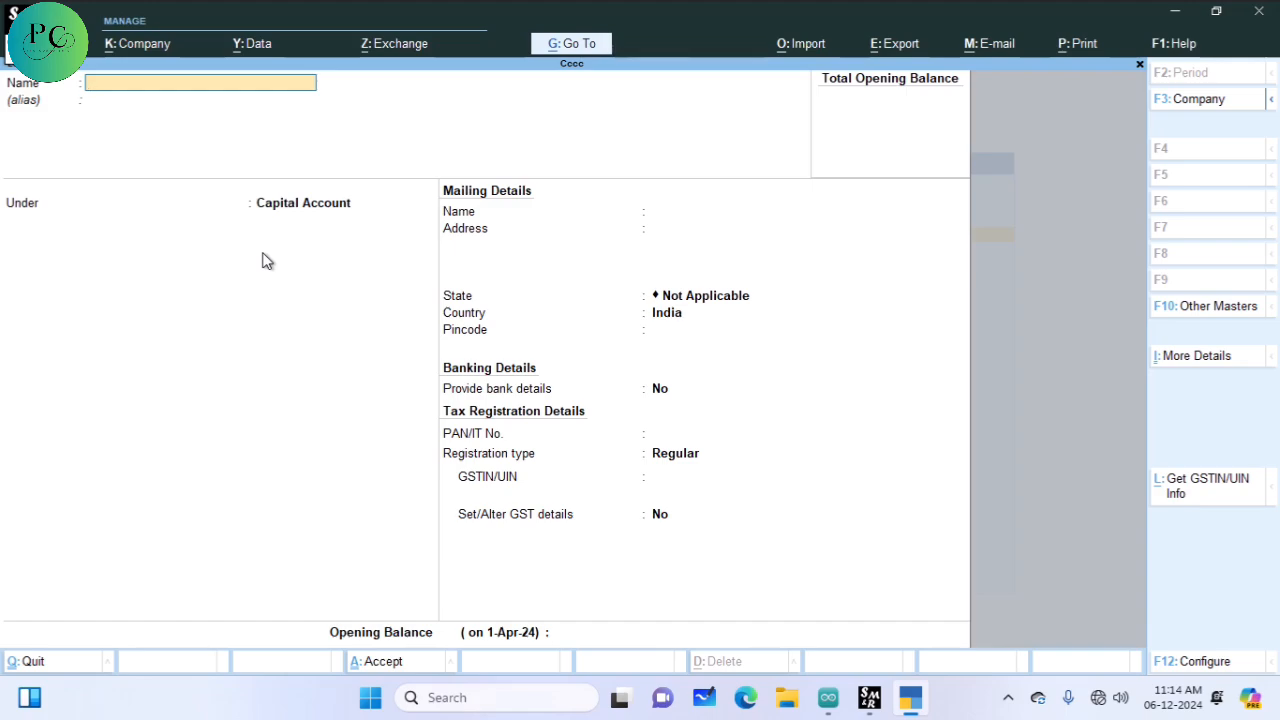
Step: Create a ledger with the party's name under Sundry Creditors, accepting default details, and save it
key(Return)
key(Return)
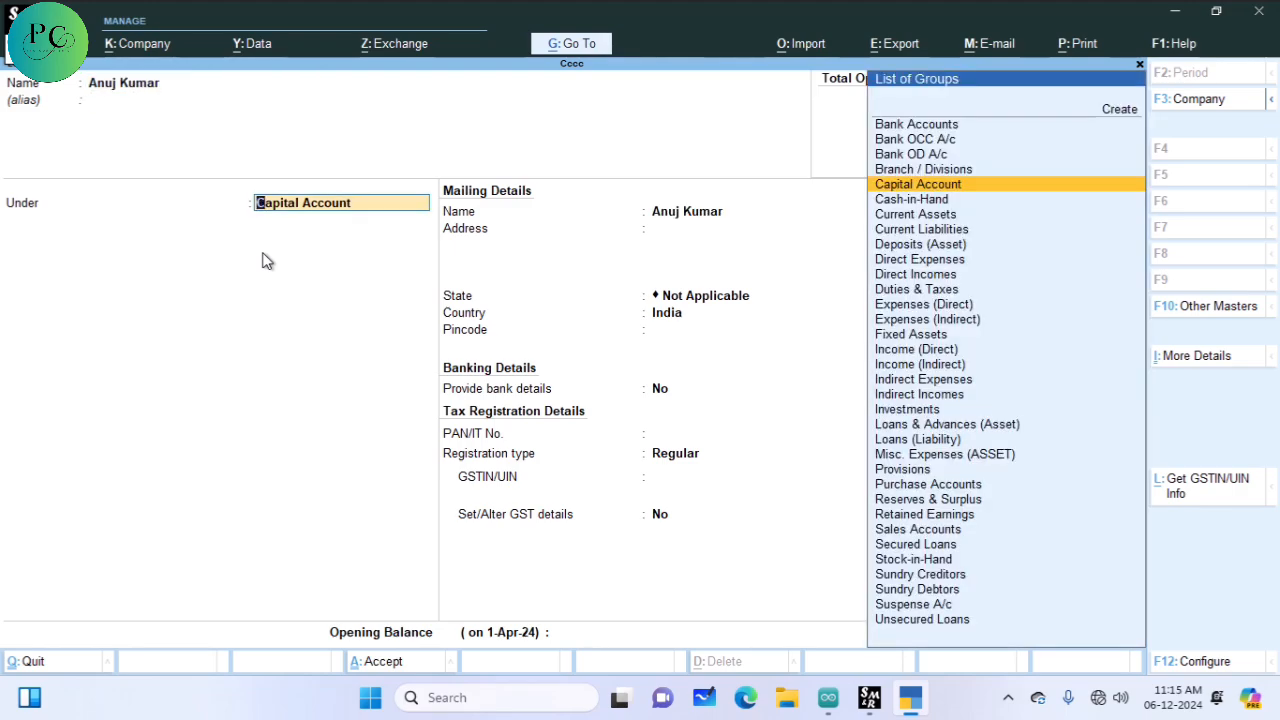
text(Su)
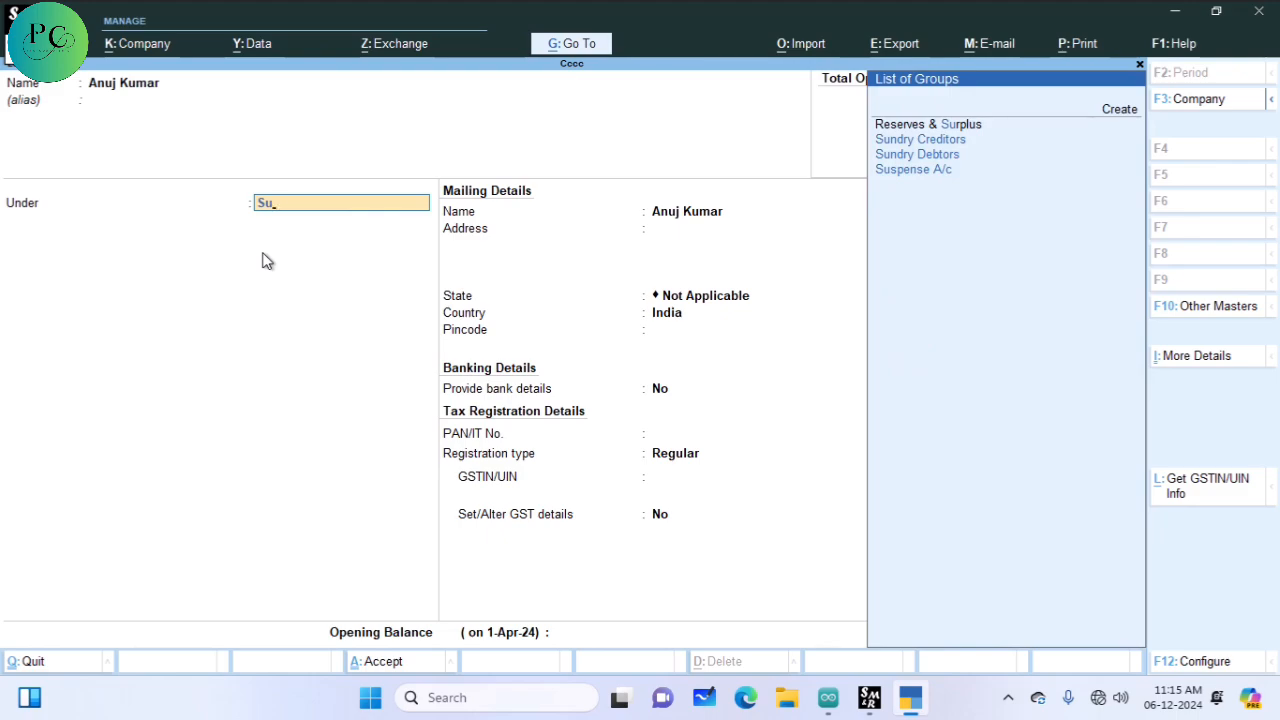
key(Up)
key(Up)
key(Up)
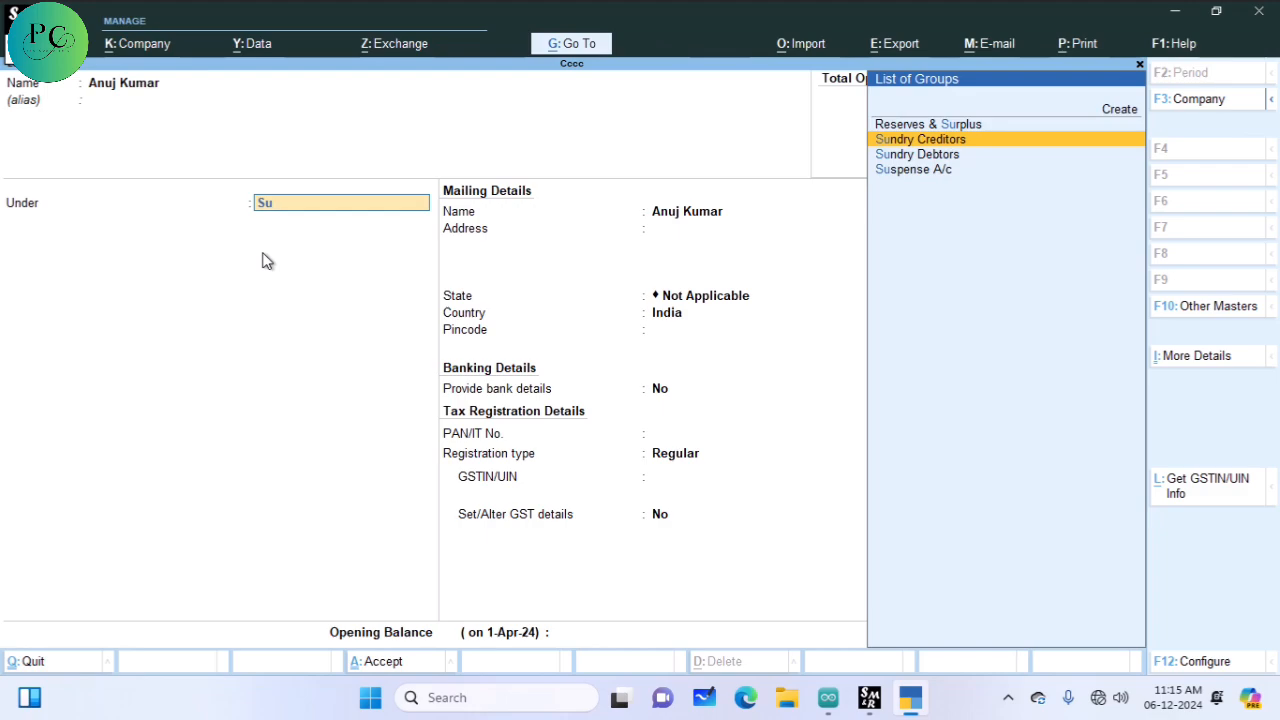
key(Return)
key(Return)
key(Return)
key(Return)
key(Return)
key(Return)
key(Return)
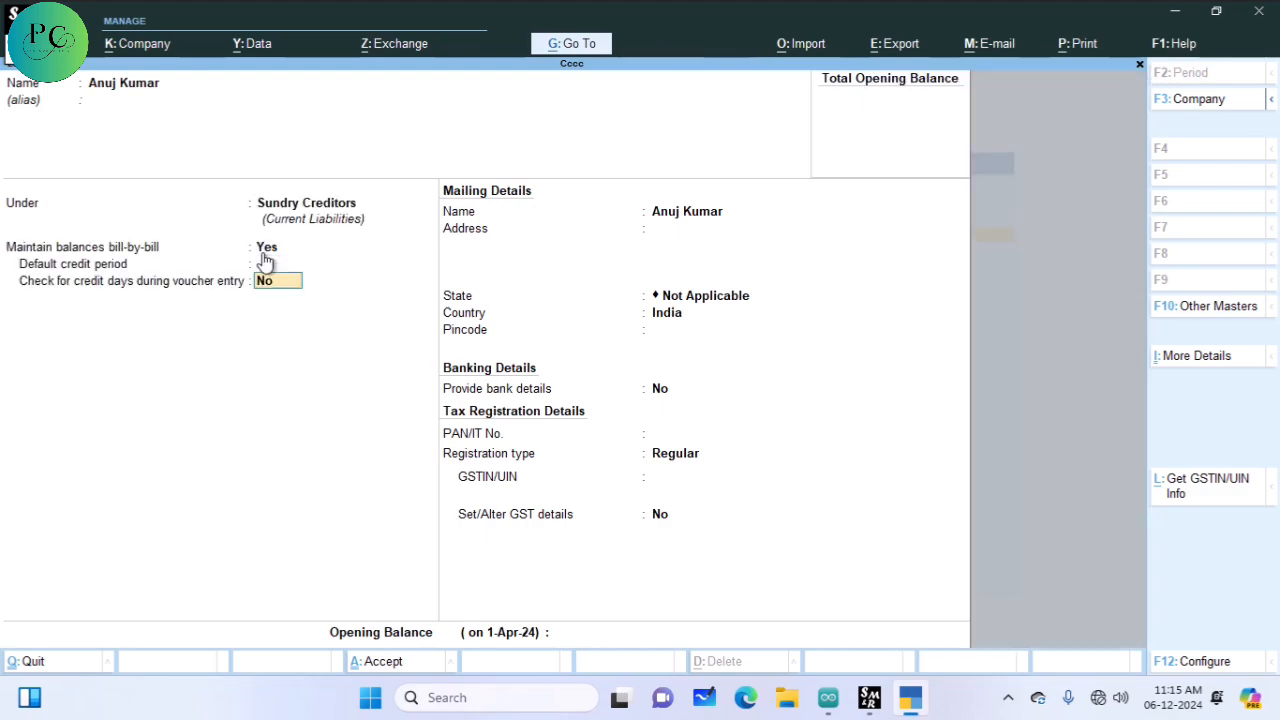
key(Return)
key(Return)
key(Return)
key(Return)
key(Return)
key(Return)
key(Return)
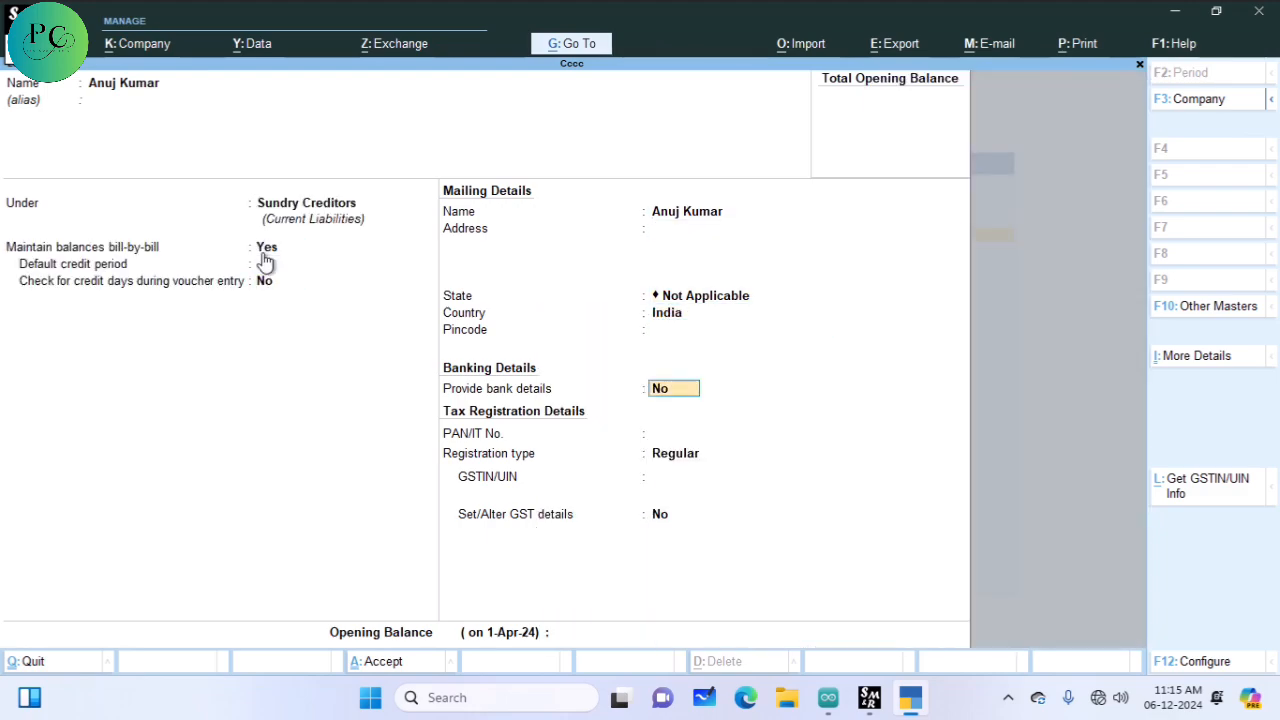
key(Return)
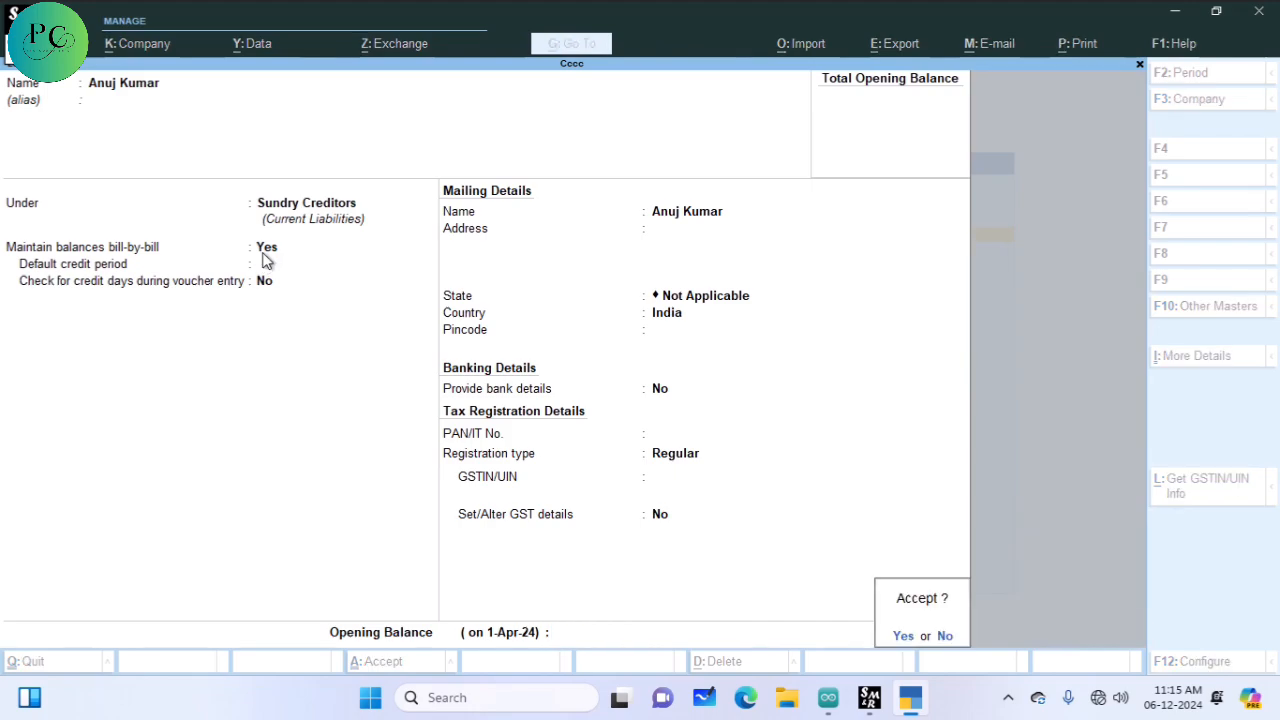
key(Return)
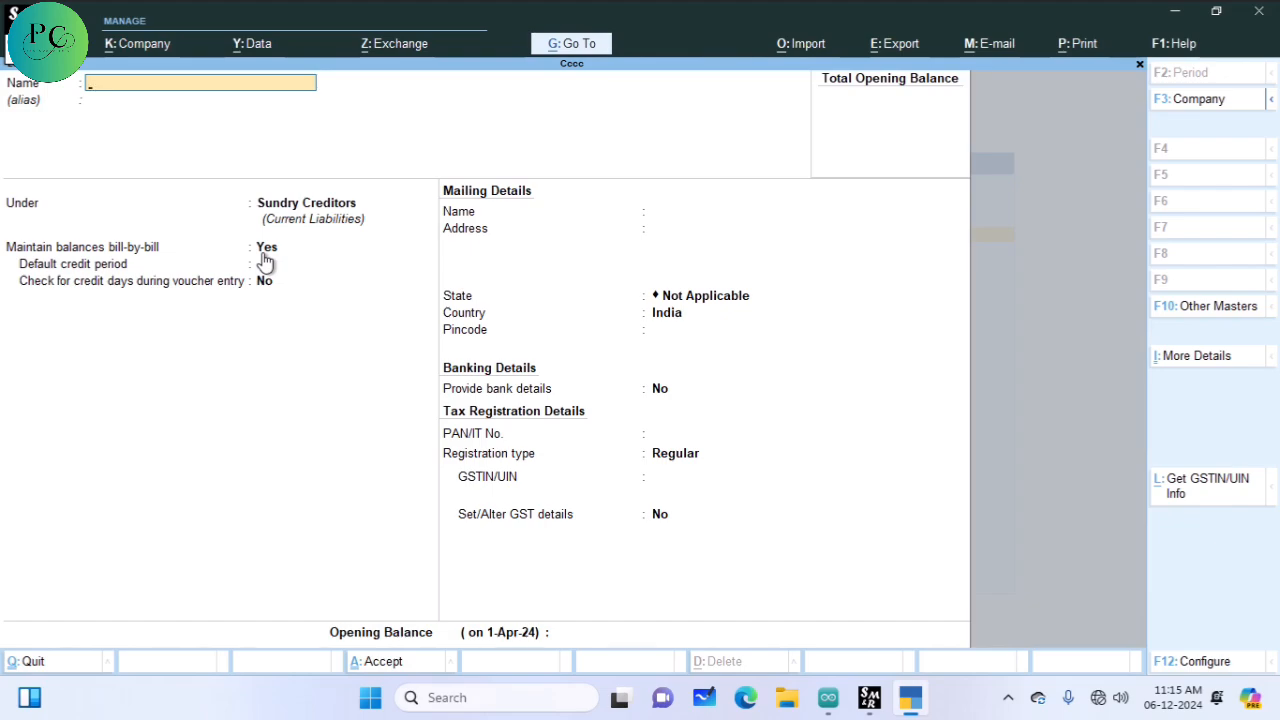
Step: Create and save the 'Travling Exp' ledger under Indirect Expenses
text(Travling Exp)
key(Return)
key(Return)
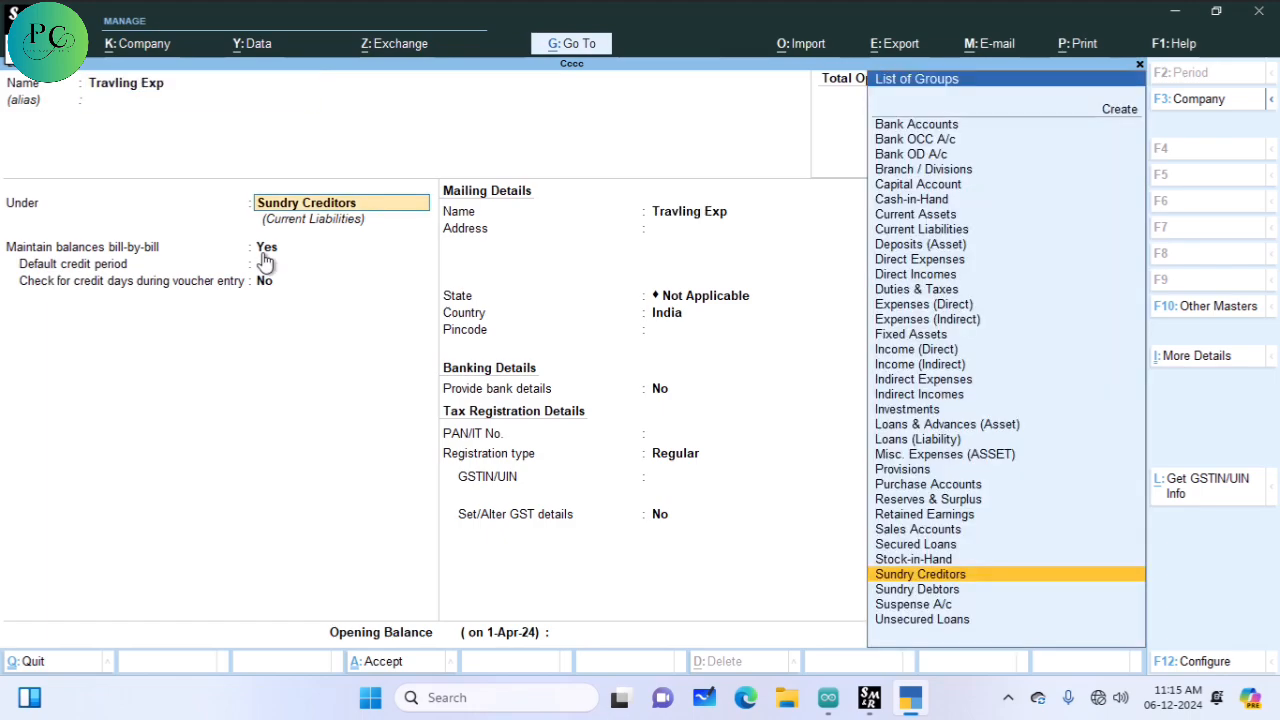
text(In)
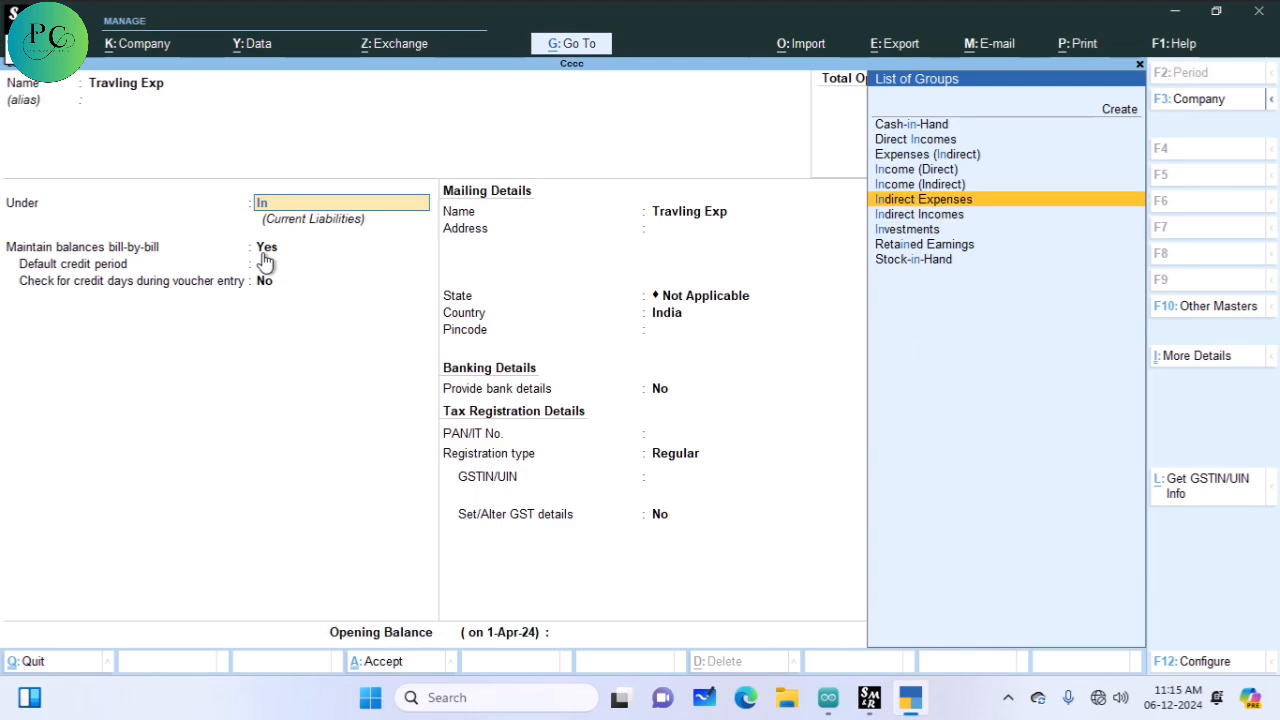
key(Return)
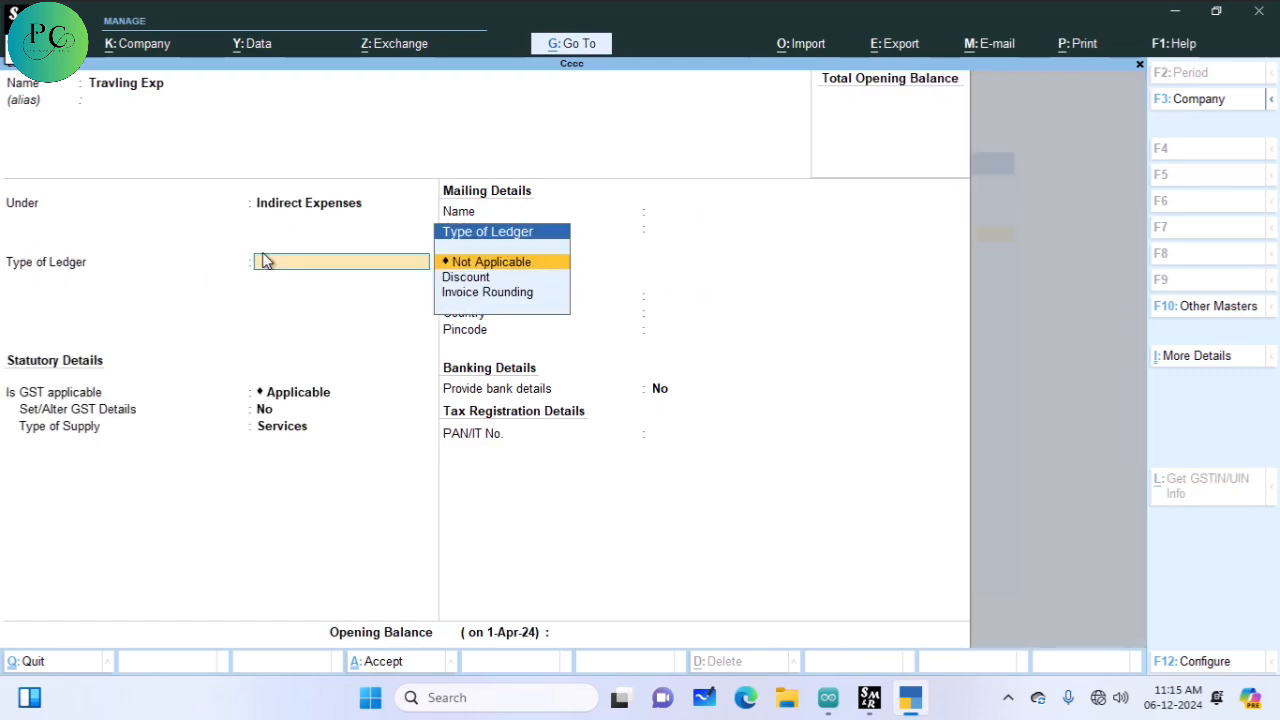
key(ctrl+a)
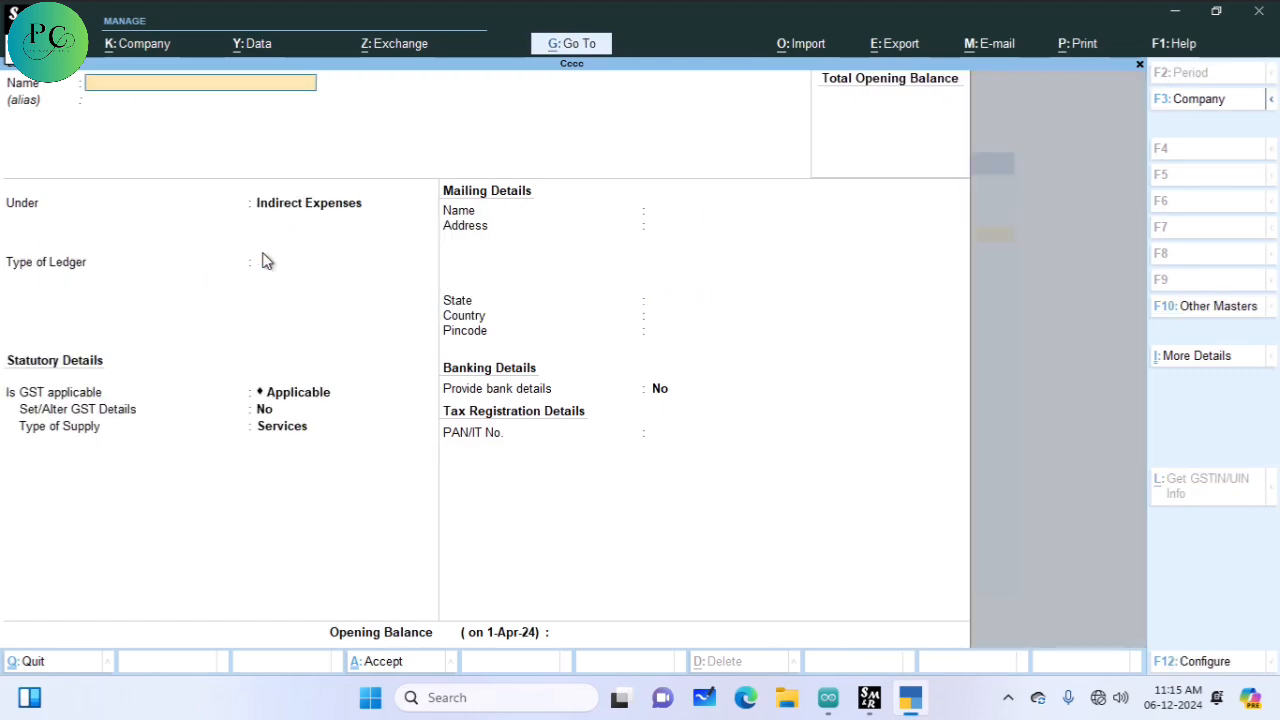
Step: Quit ledger creation and return to the Gateway of Tally
key(Escape)
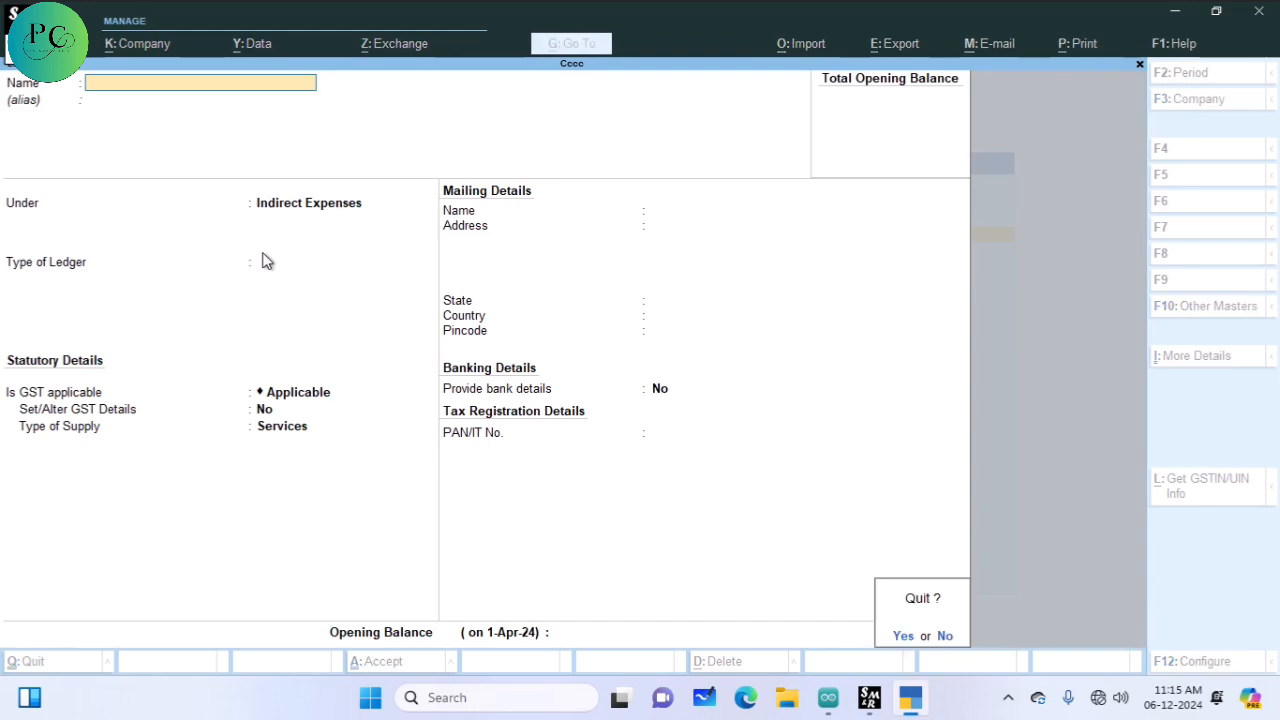
key(Return)
key(Escape)
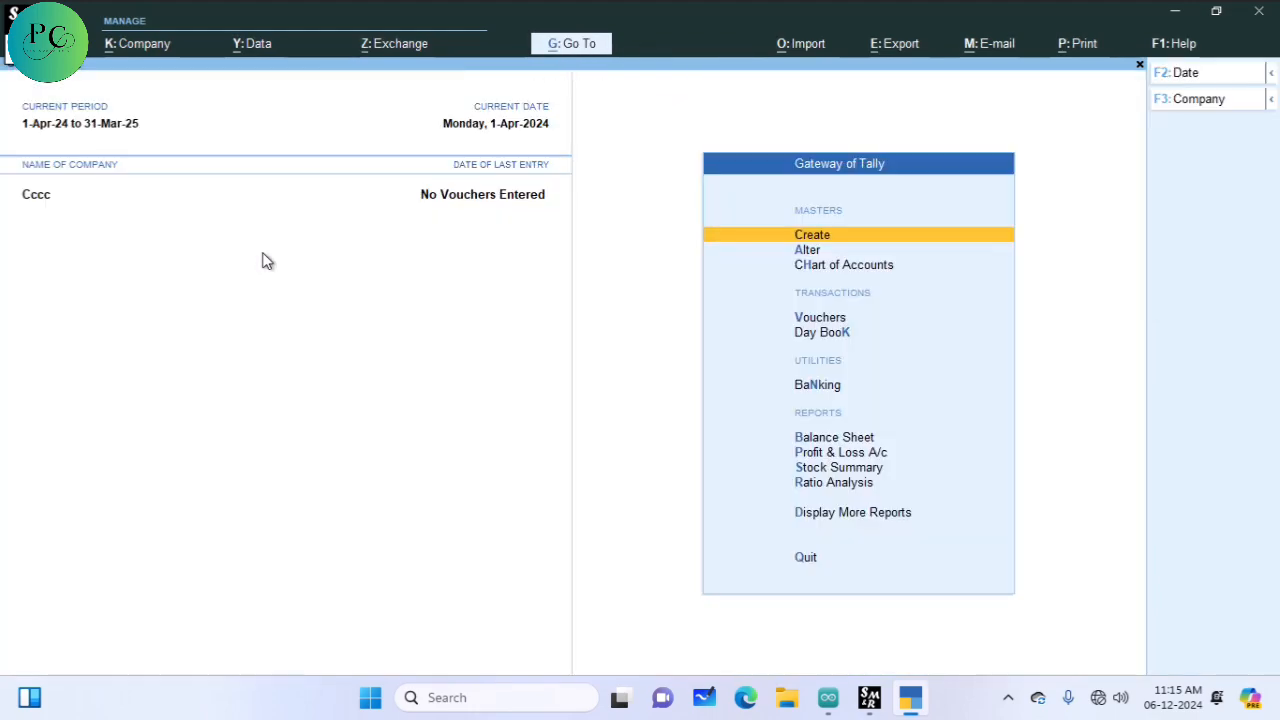
key(Down)
key(Down)
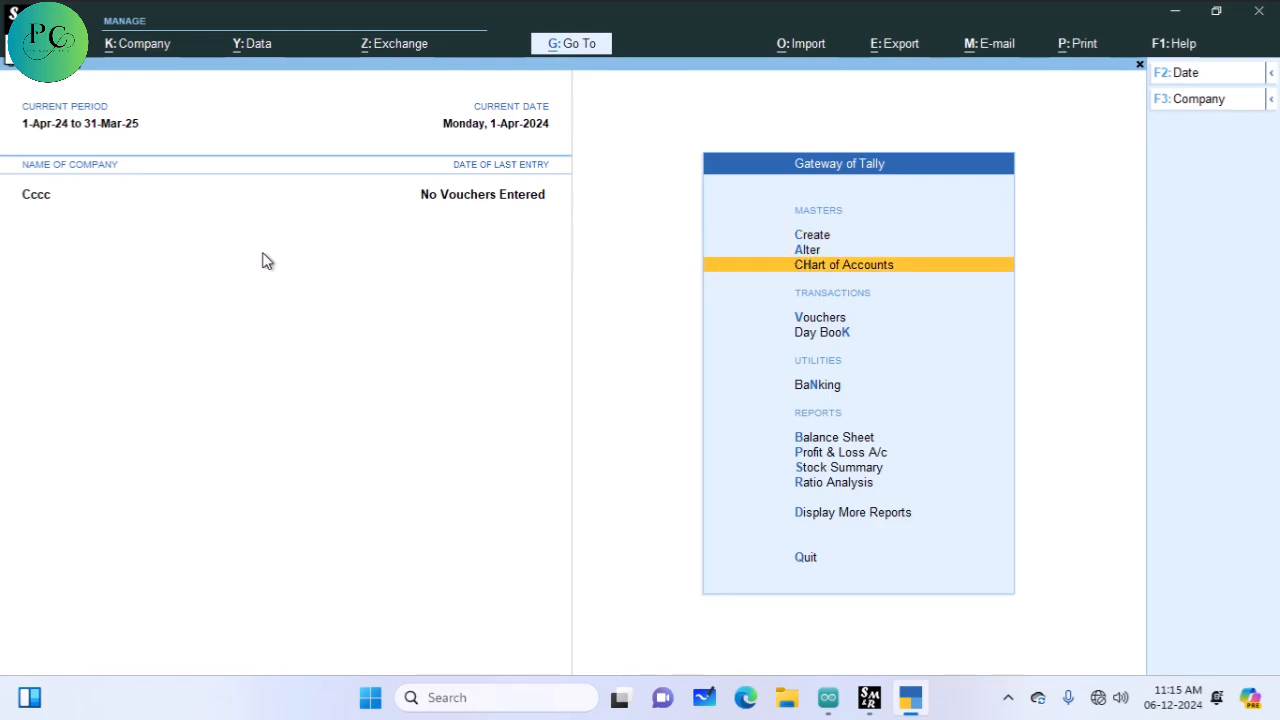
key(Down)
key(Up)
key(Up)
key(Return)
key(Down)
key(Down)
key(Up)
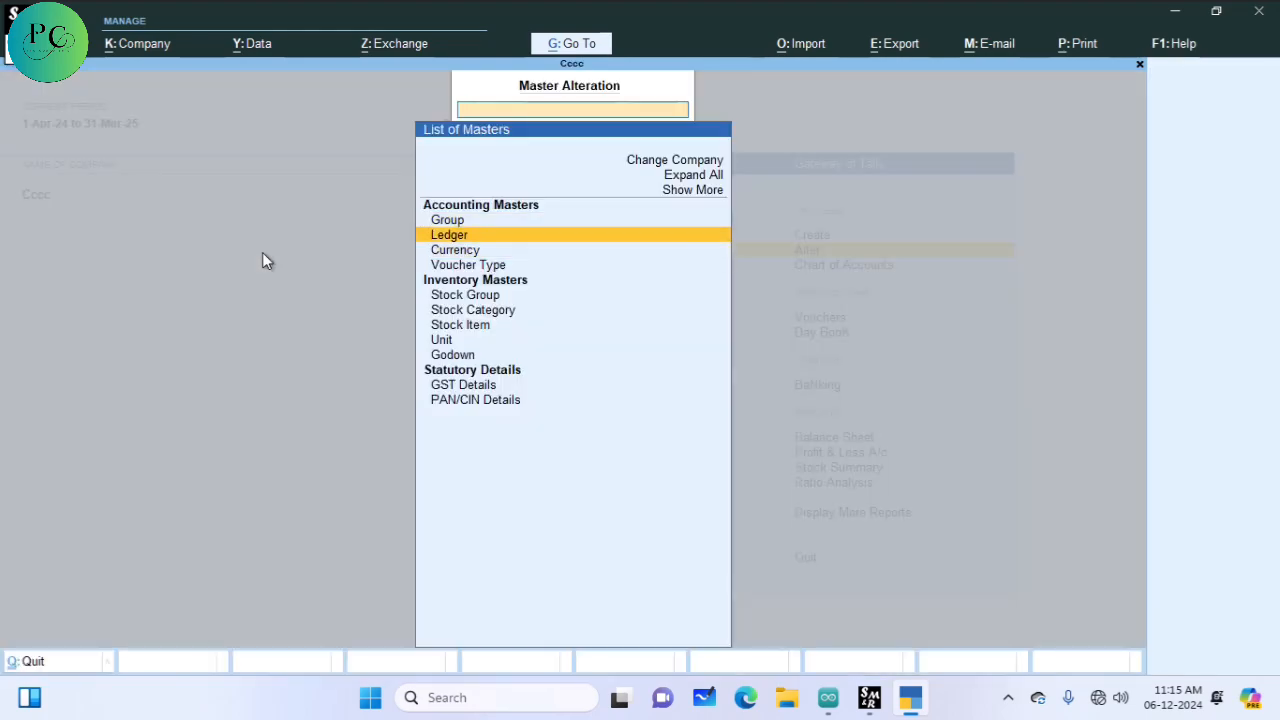
key(Return)
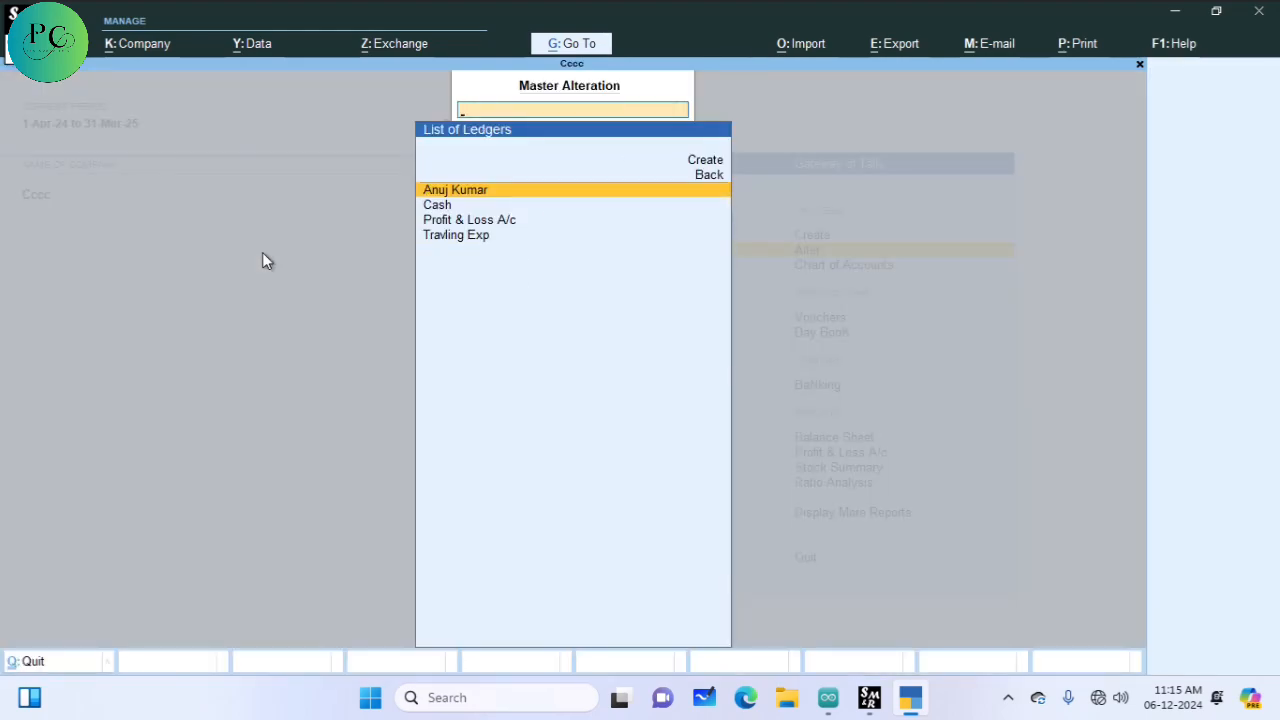
key(Down)
key(Down)
key(Down)
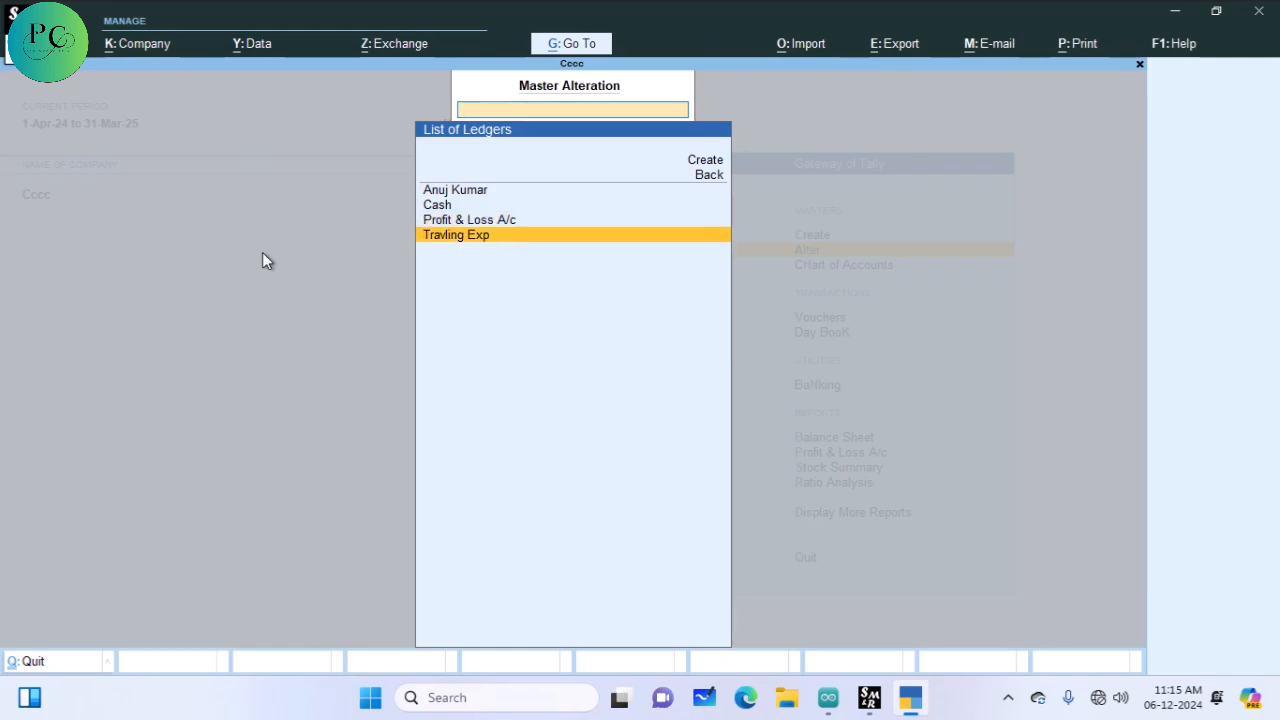
key(Escape)
key(Escape)
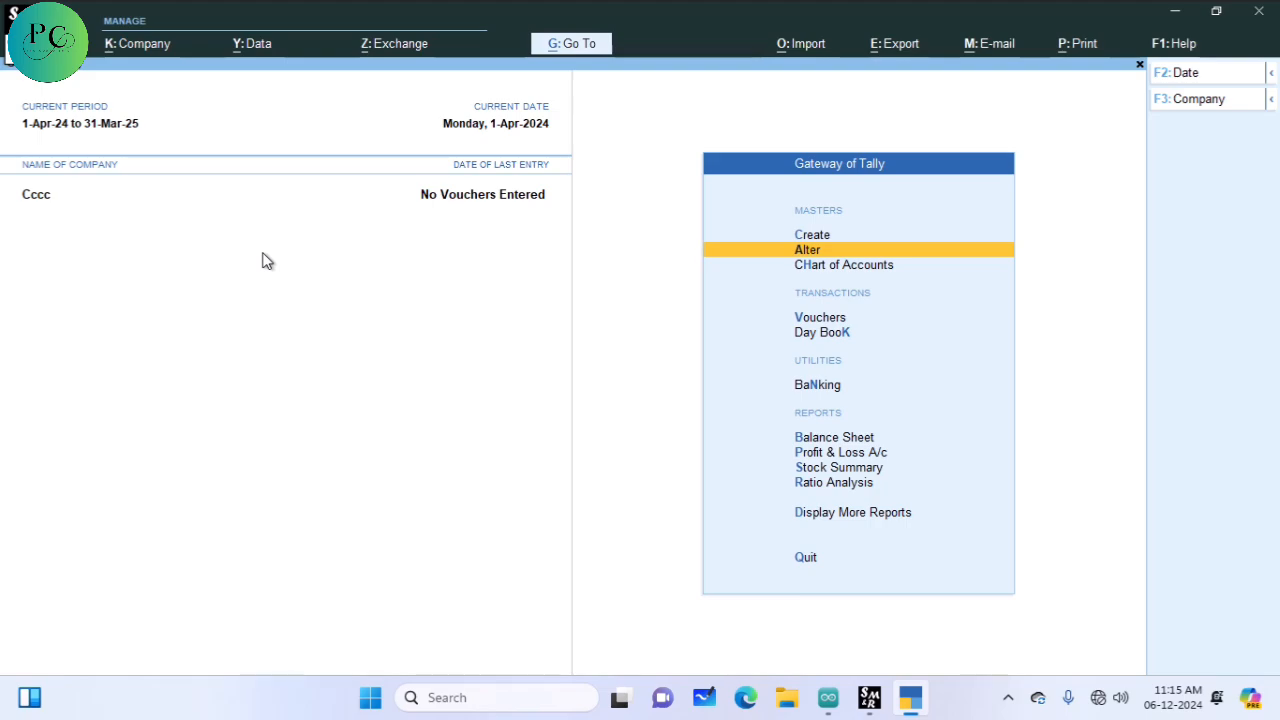
key(Down)
key(Down)
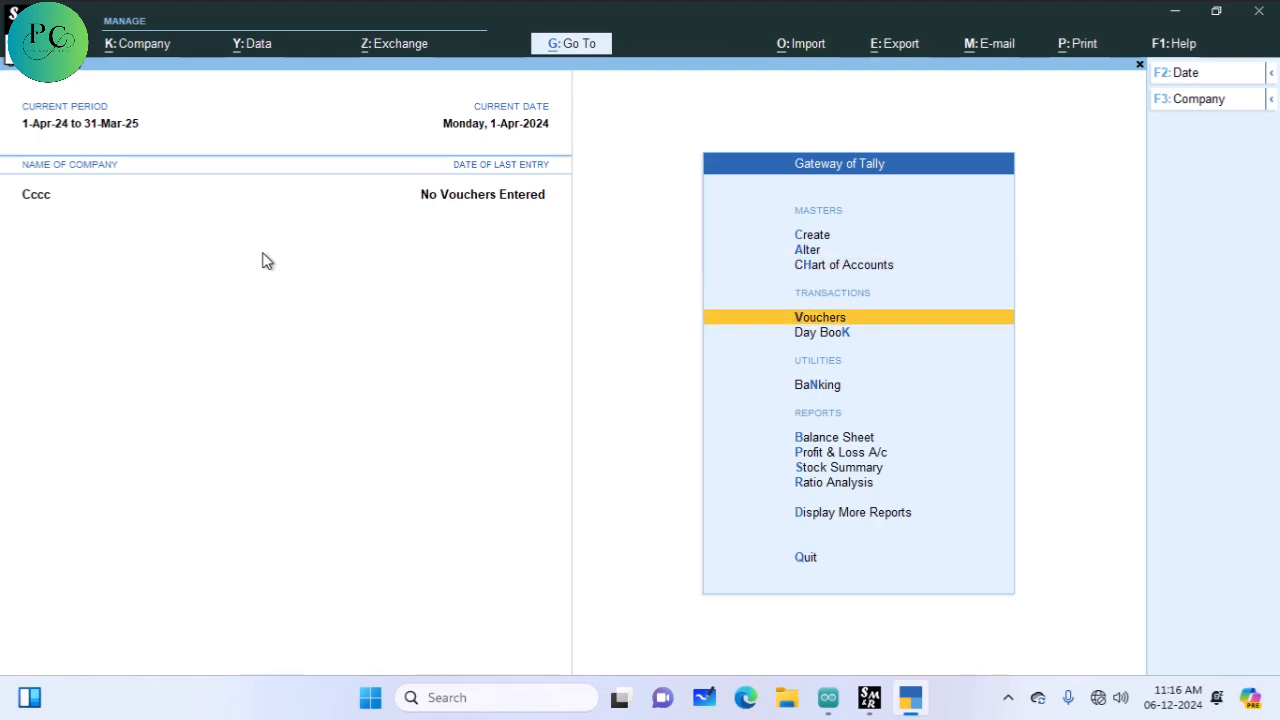
Step: Start a Payment voucher and browse the list of available voucher types
key(Return)
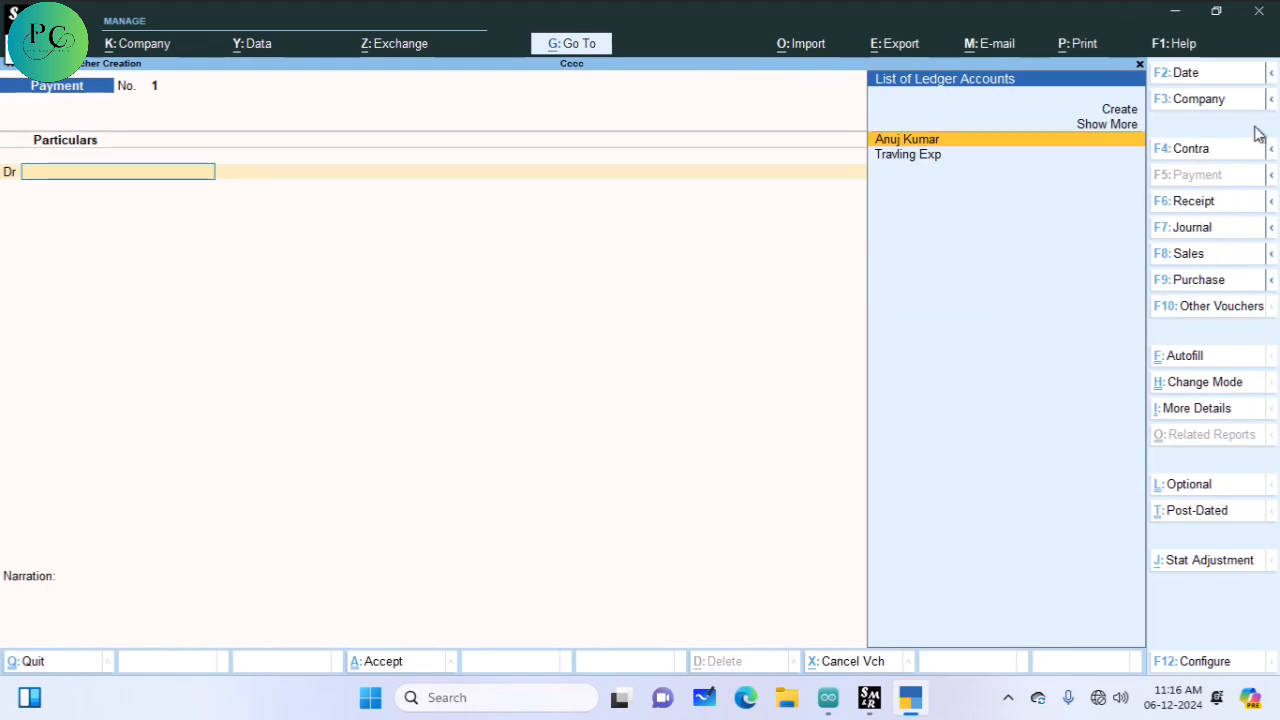
mouse_move(912, 695)
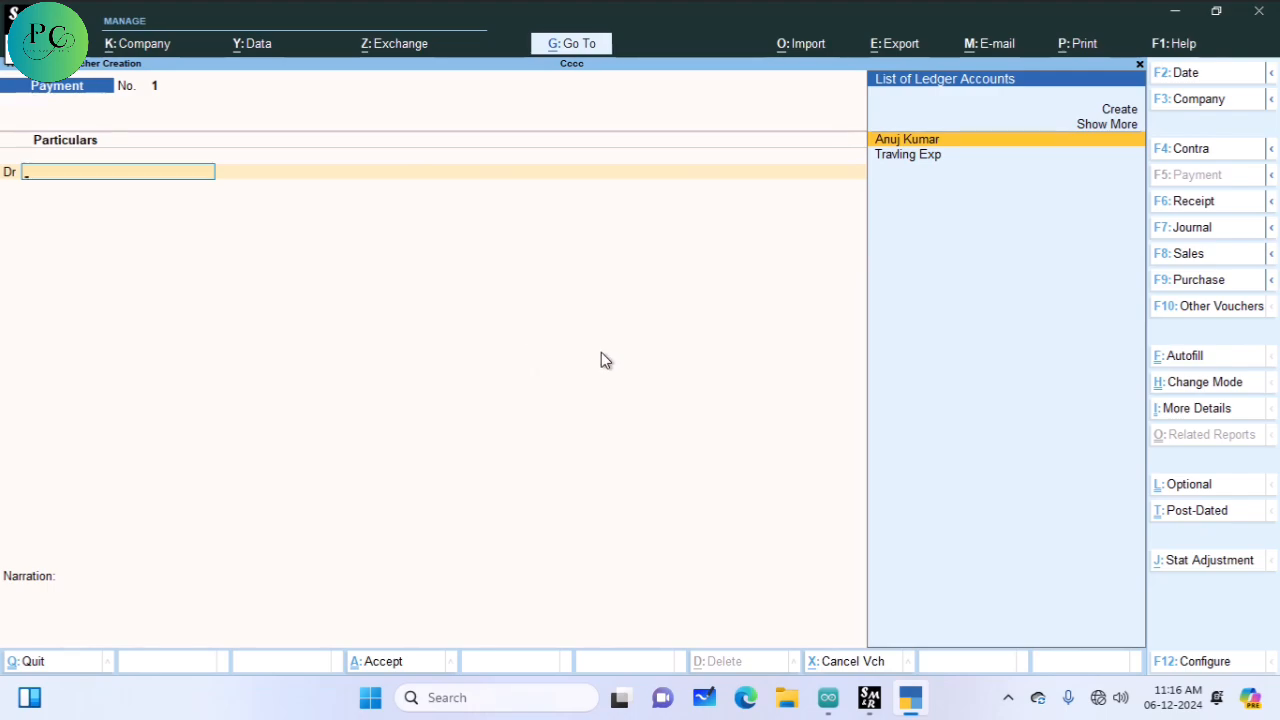
key(F10)
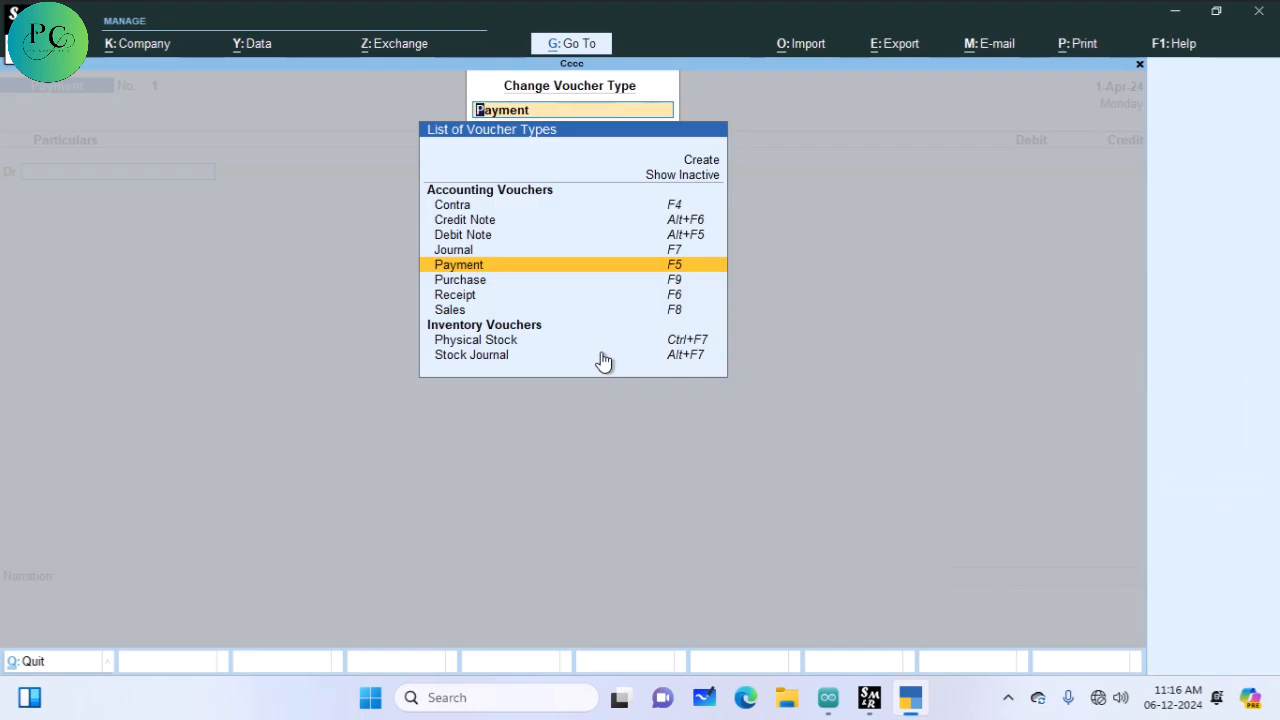
key(Up)
key(Up)
key(Up)
key(Up)
key(Down)
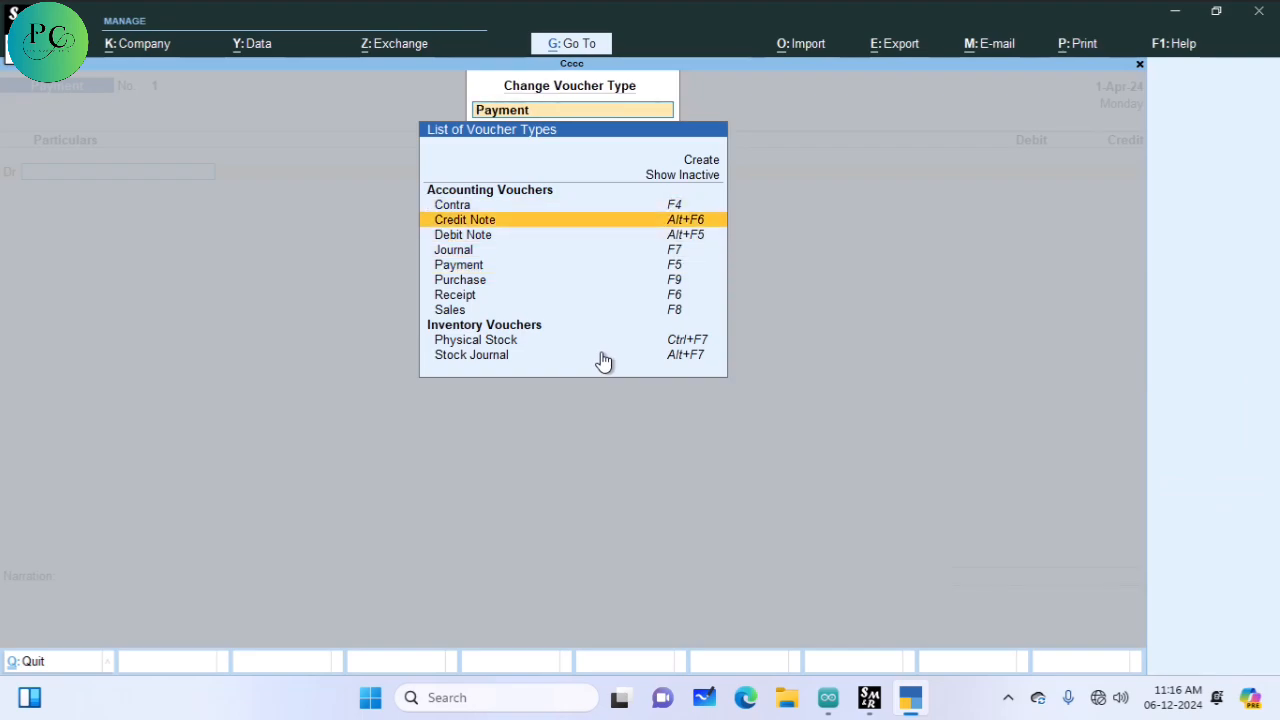
key(Down)
key(Down)
key(Down)
key(Down)
key(Down)
key(Down)
key(Down)
key(Down)
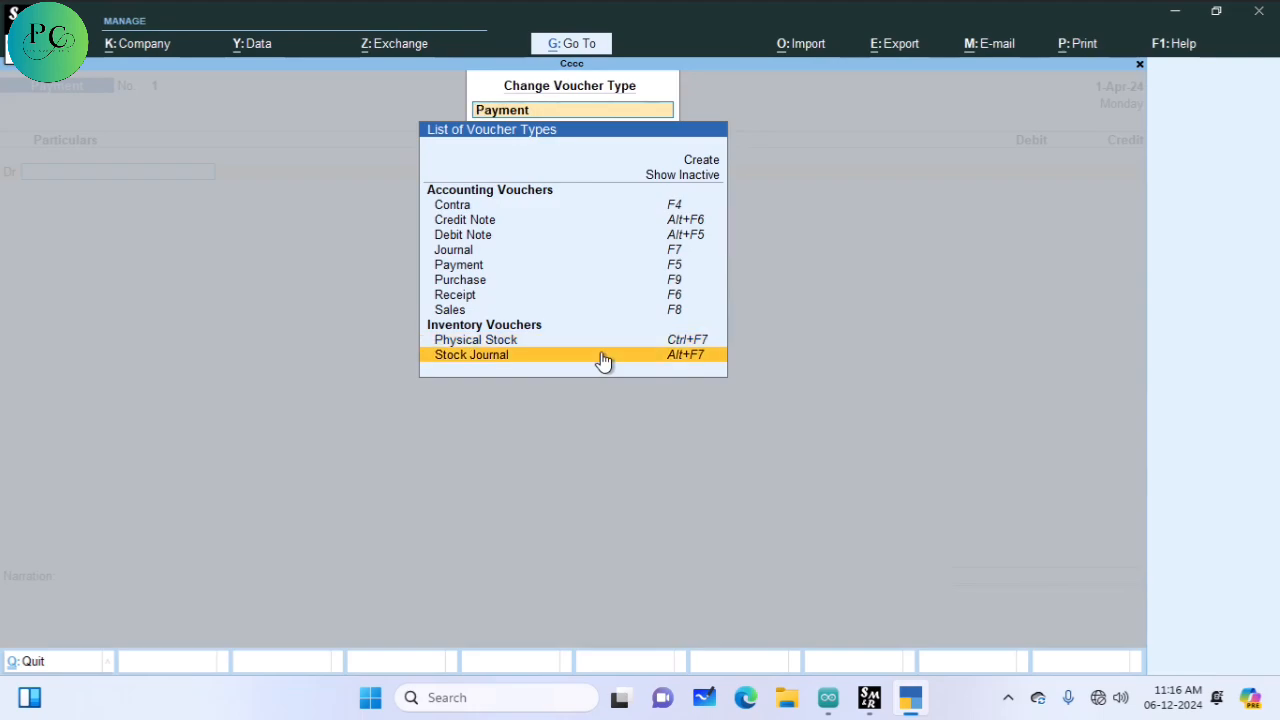
key(Up)
key(Up)
key(Up)
key(Up)
key(Up)
key(Up)
key(Up)
key(Up)
key(Up)
key(Up)
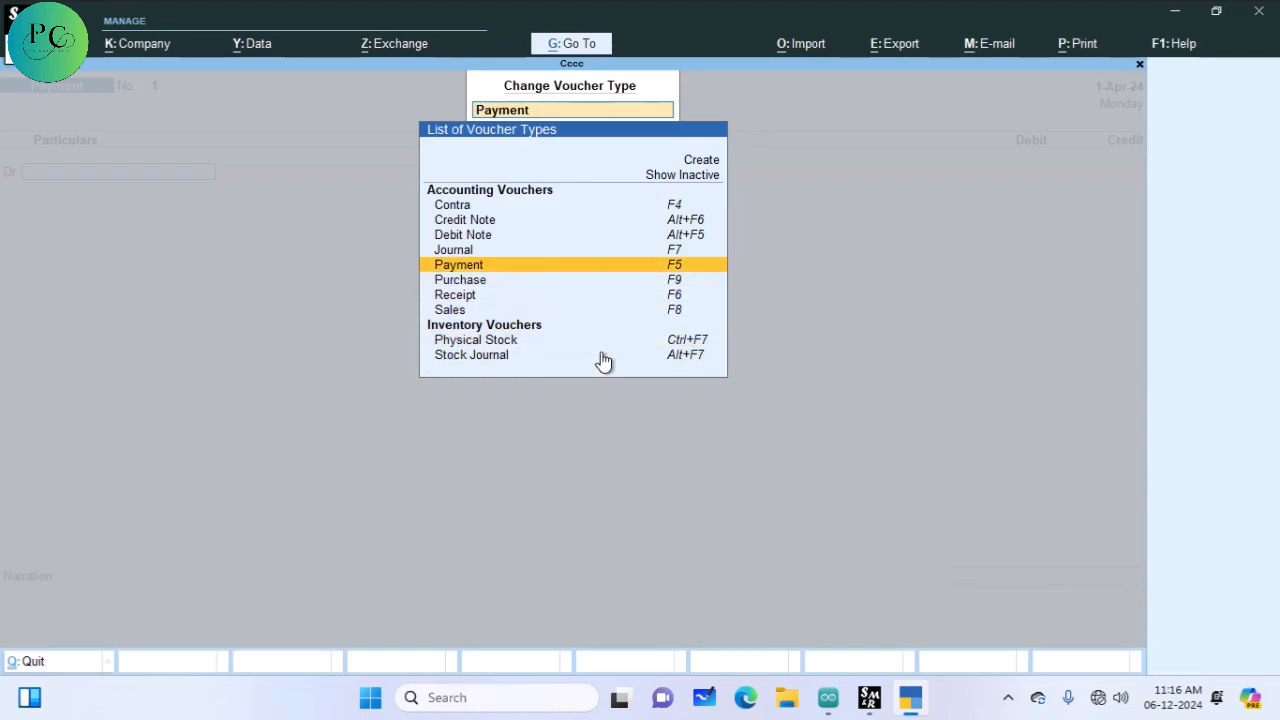
key(Up)
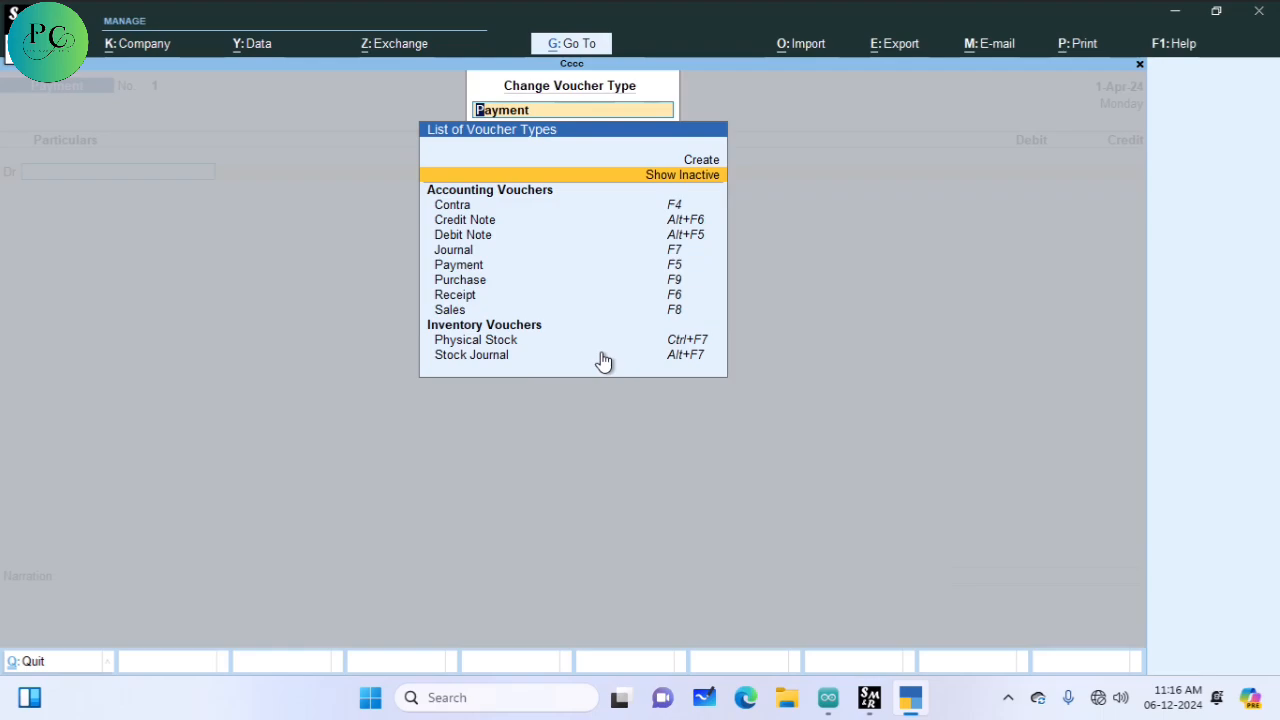
Step: Show inactive voucher types, choose Memorandum, and confirm activating it
key(Return)
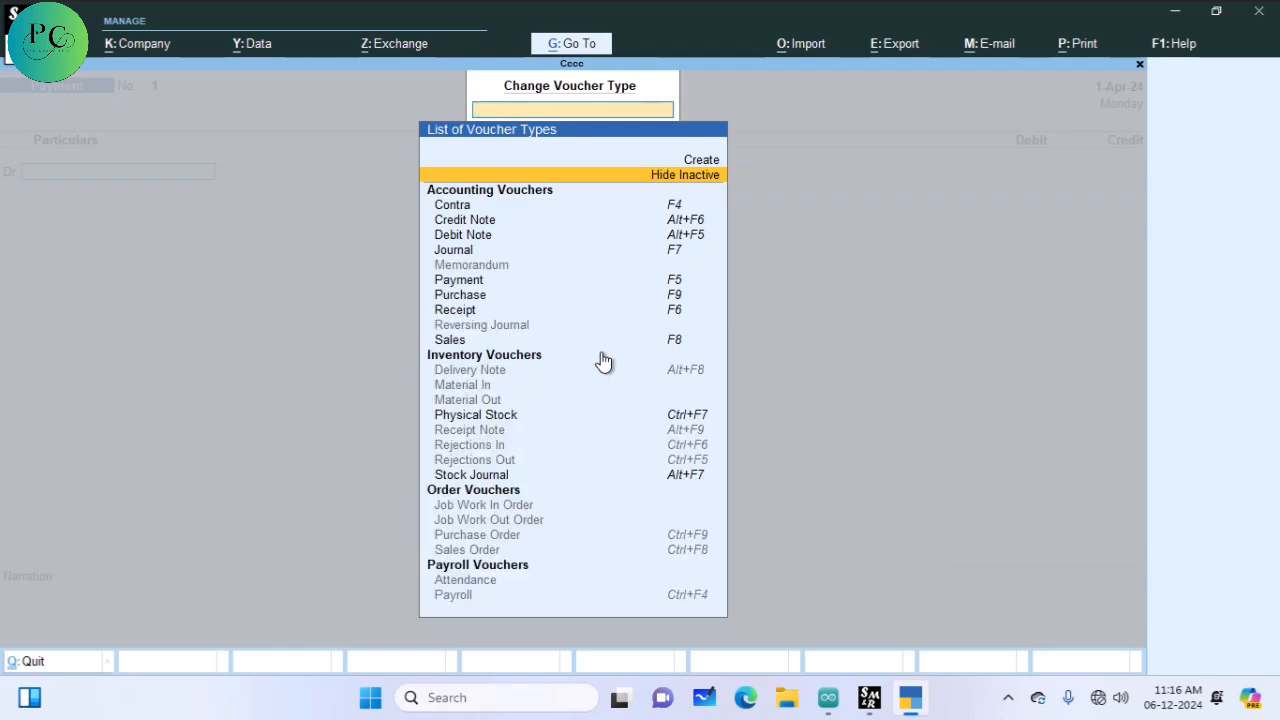
key(Down)
key(Down)
key(Down)
key(Down)
key(Down)
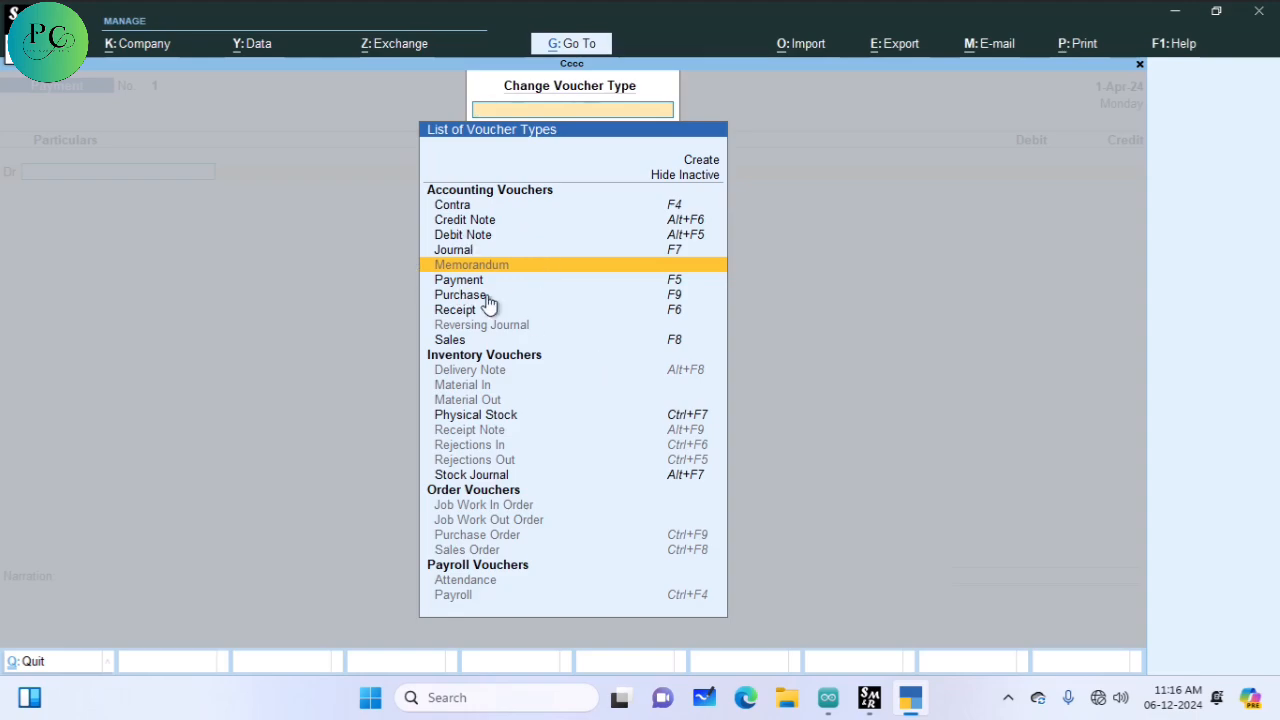
key(Return)
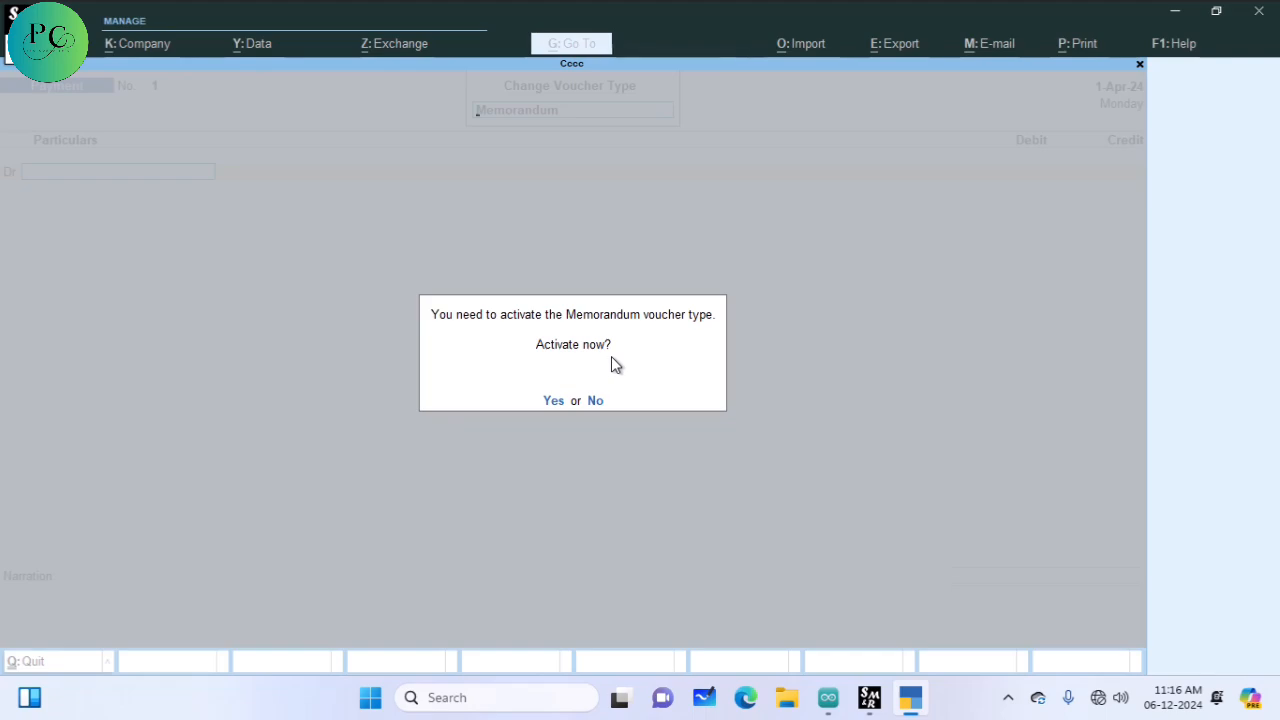
key(y)
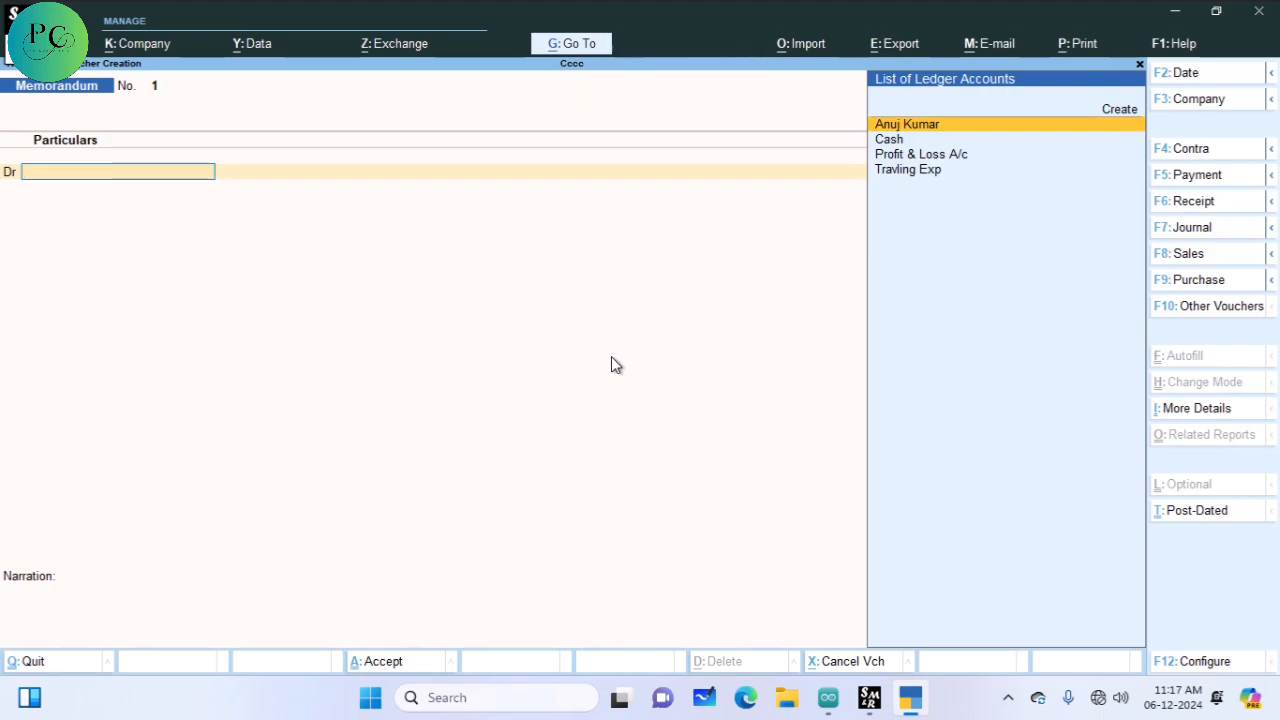
Step: Date the Memorandum voucher 1-Apr-24 and debit the party ledger 50,000 On Account
key(F2)
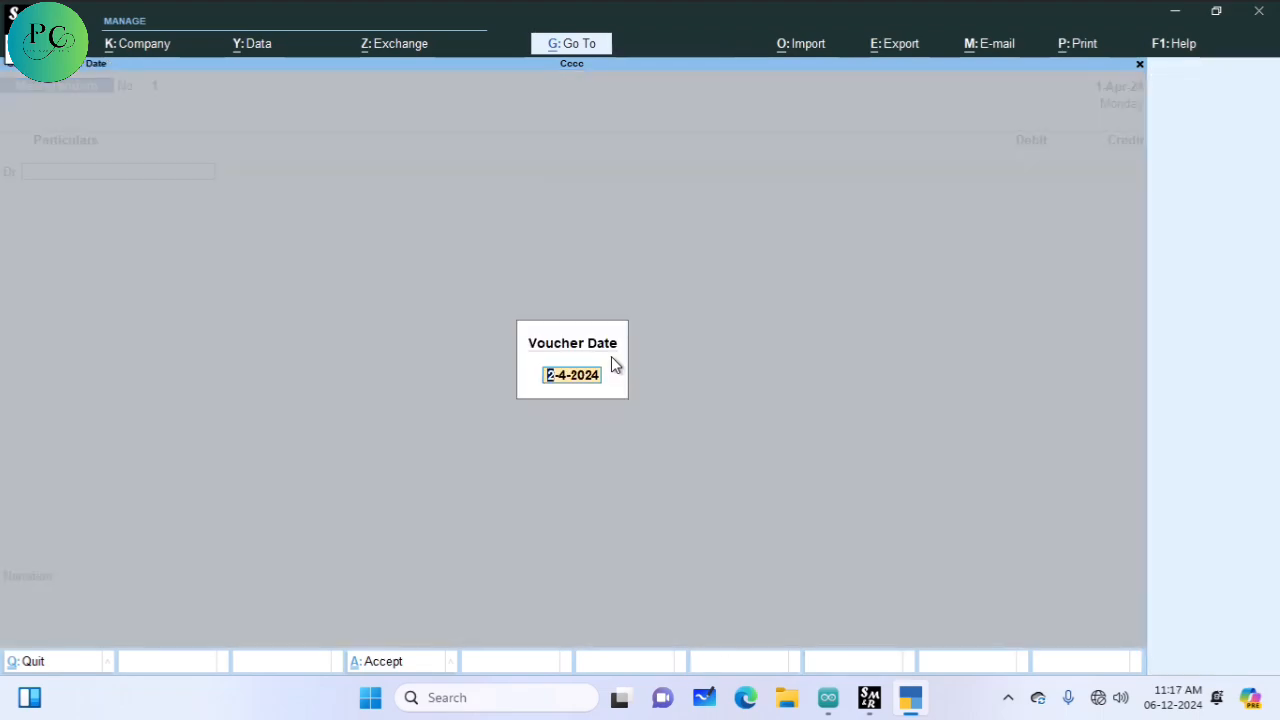
text(1-4)
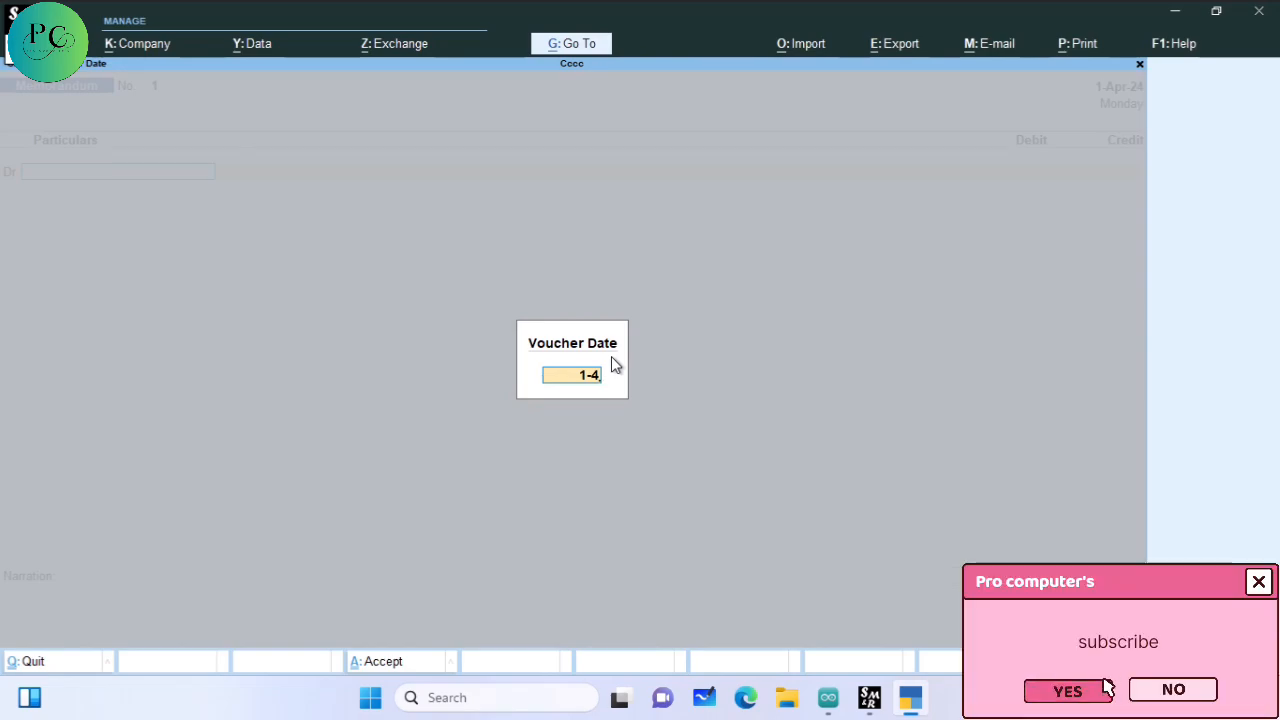
key(Return)
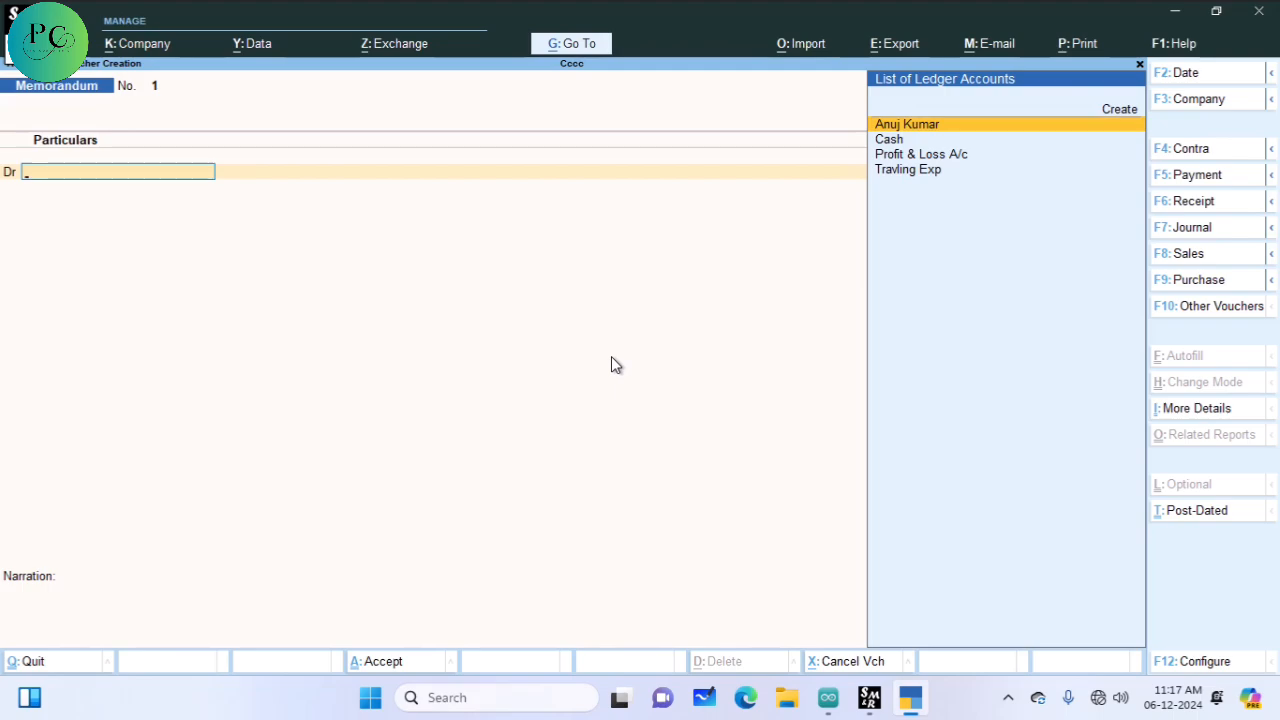
key(Return)
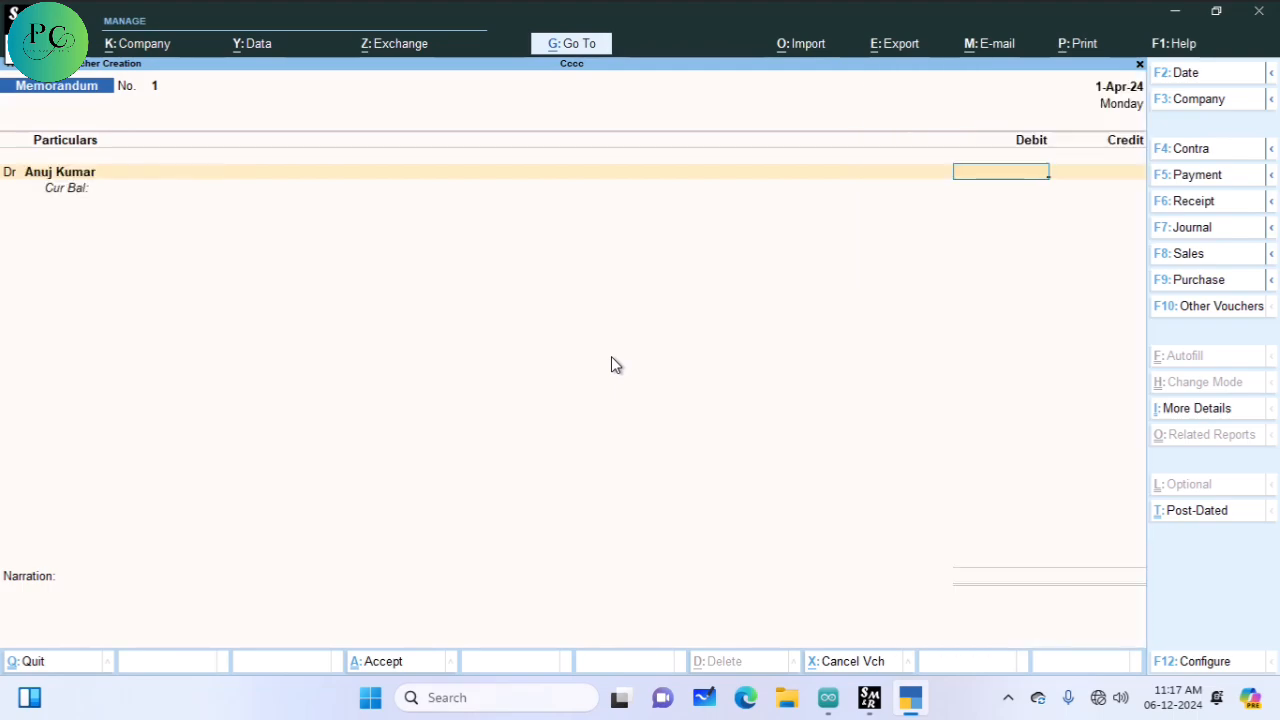
text(10000)
key(BackSpace)
key(BackSpace)
key(BackSpace)
key(BackSpace)
key(BackSpace)
text(50000)
key(Return)
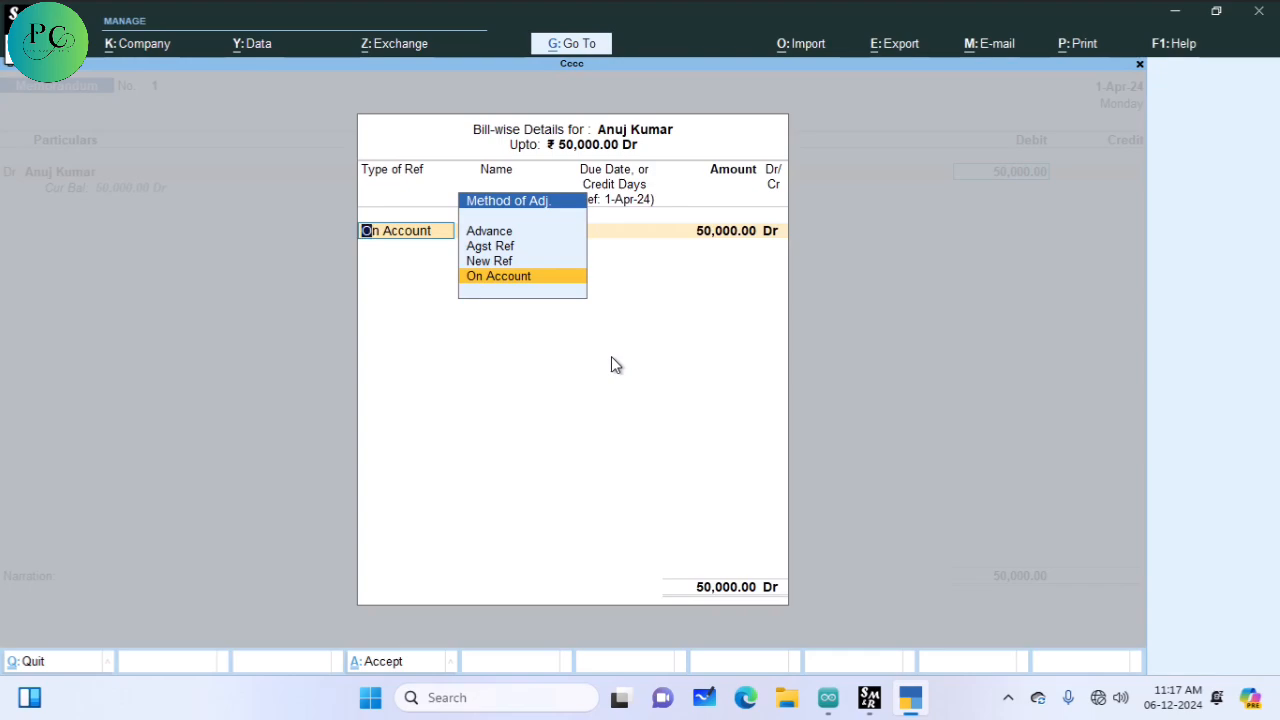
key(Return)
key(Return)
key(Return)
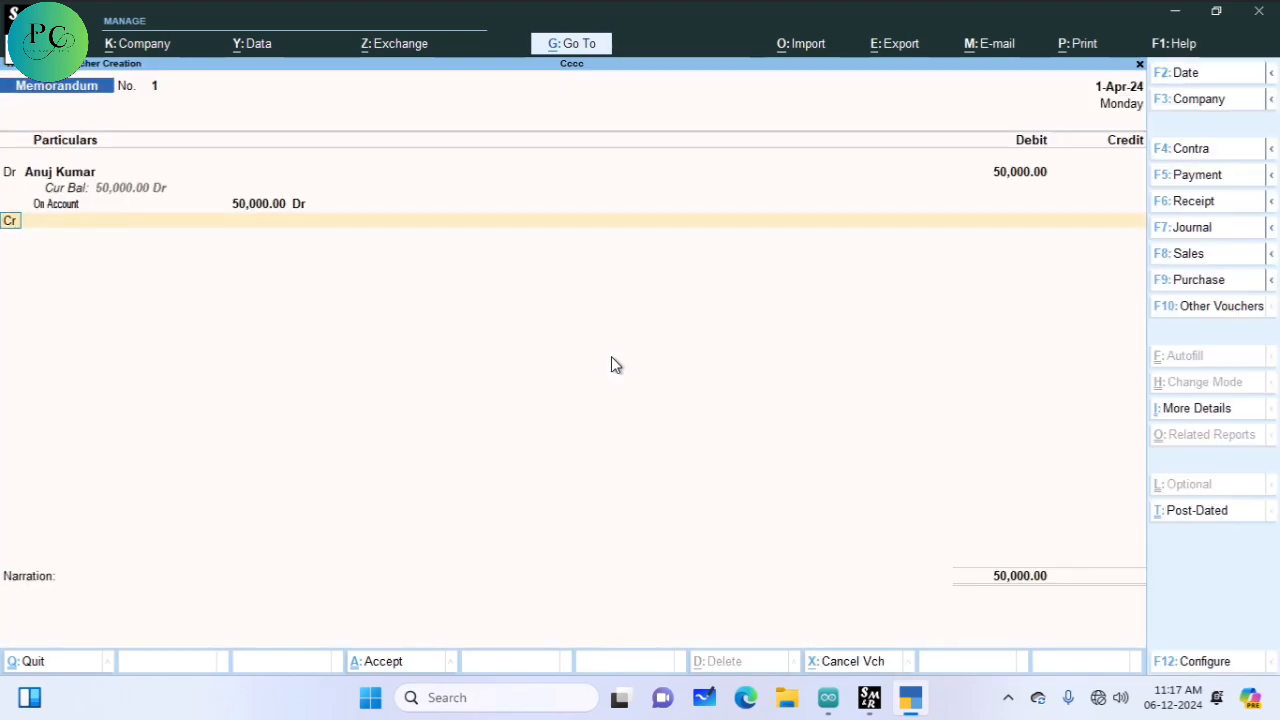
key(Return)
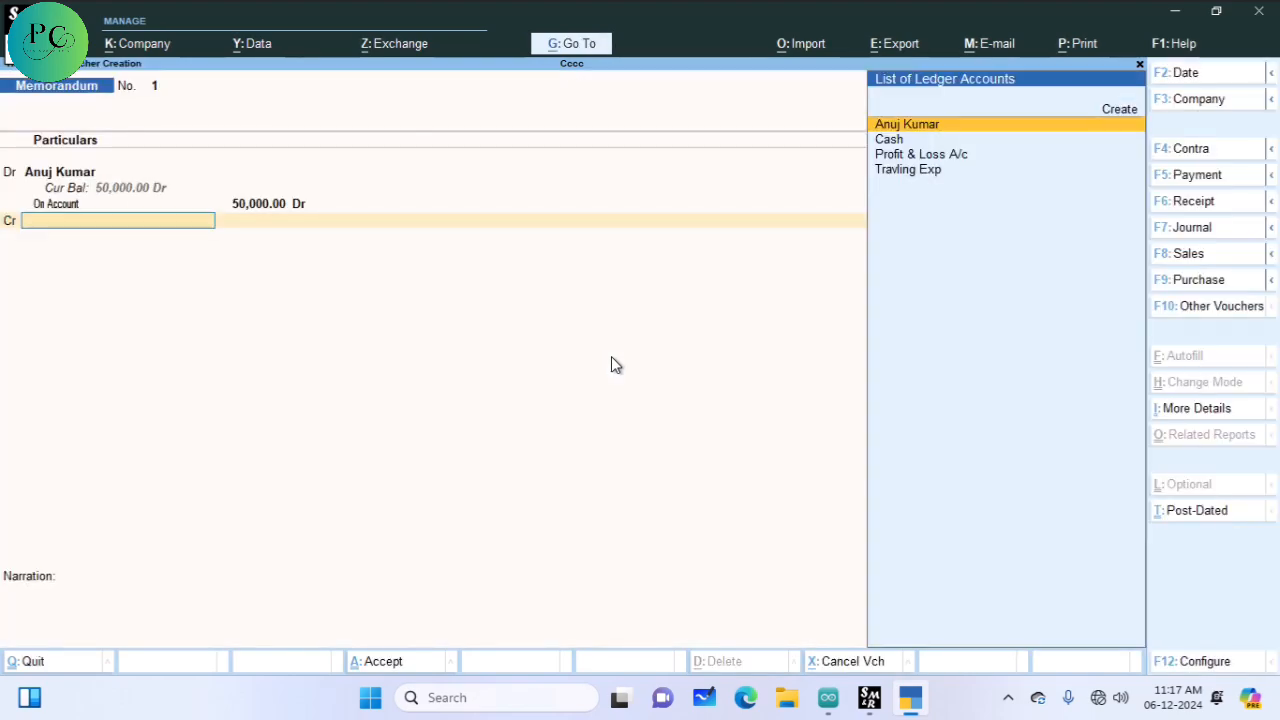
Step: Credit Cash 50,000, save the voucher, and bring voucher No. 1 back up
key(Down)
key(Down)
key(Down)
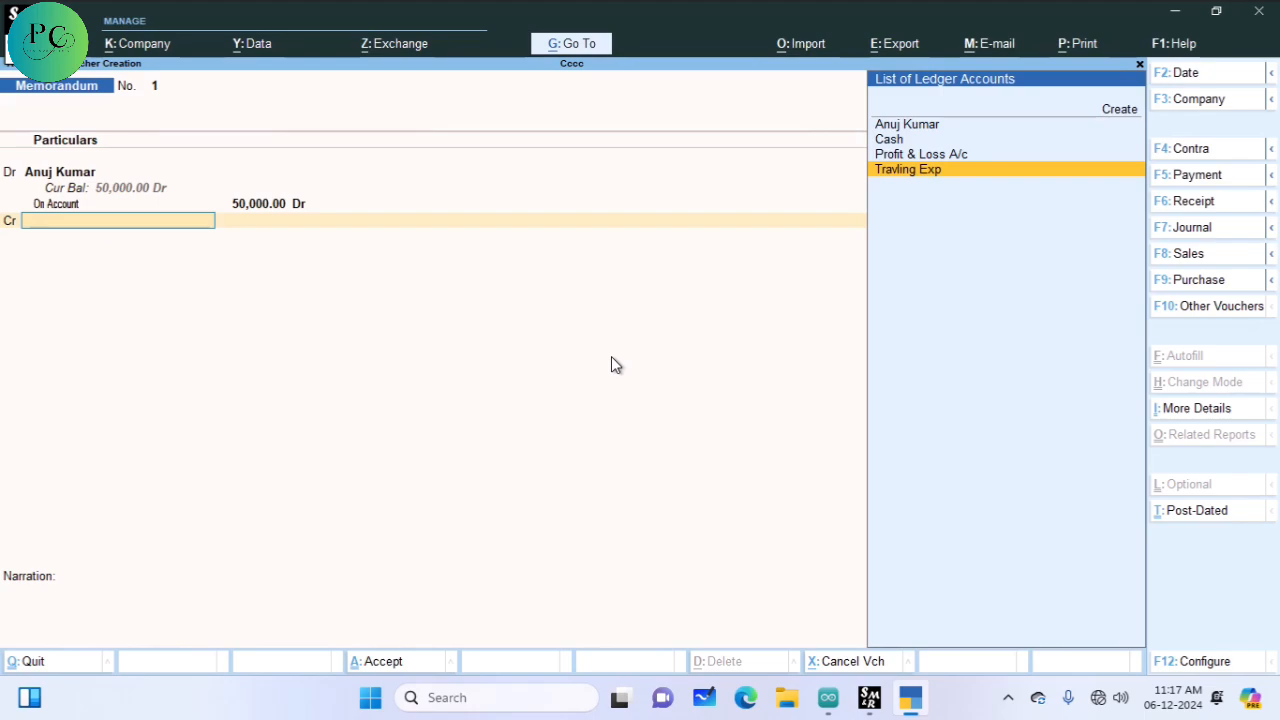
key(Up)
key(Up)
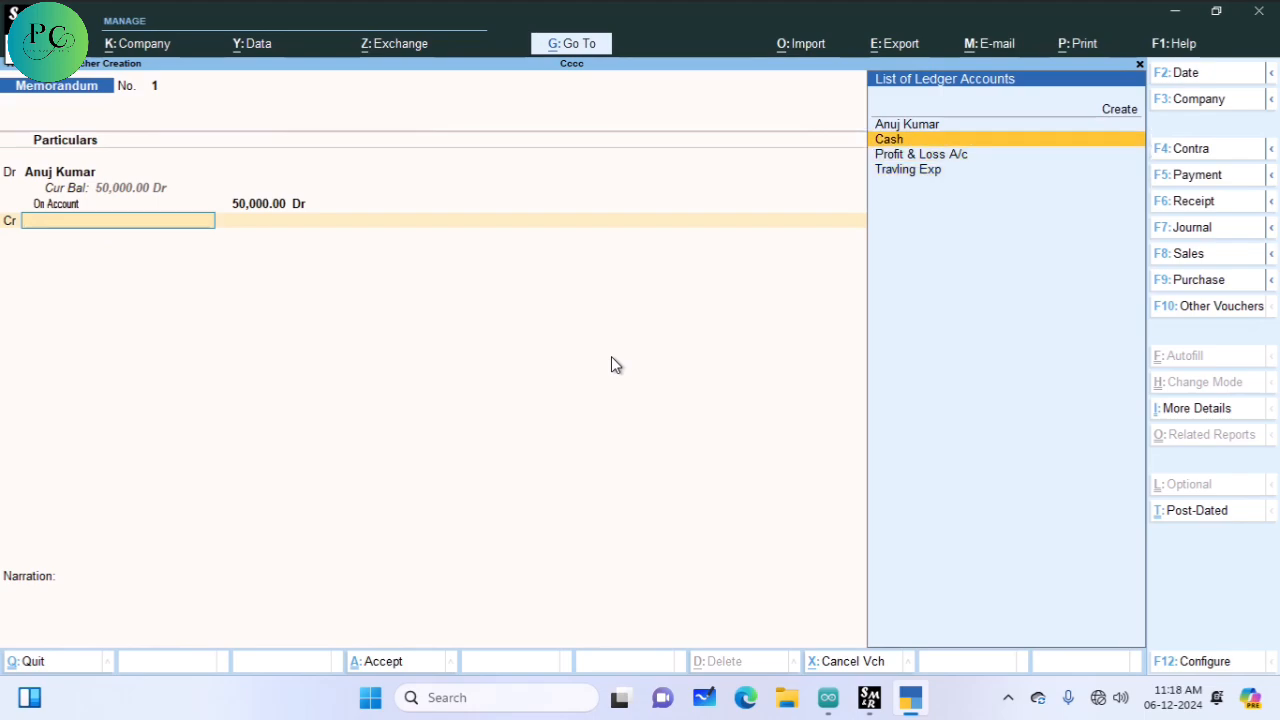
key(Return)
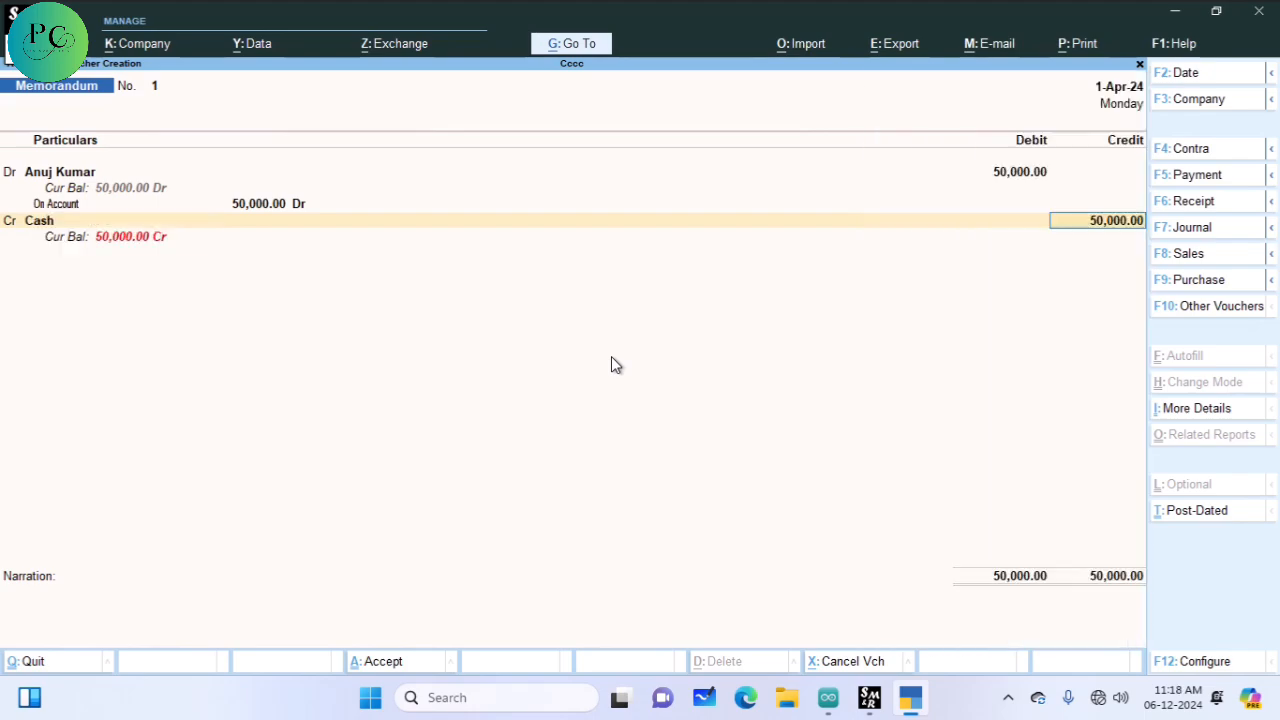
key(Return)
key(Return)
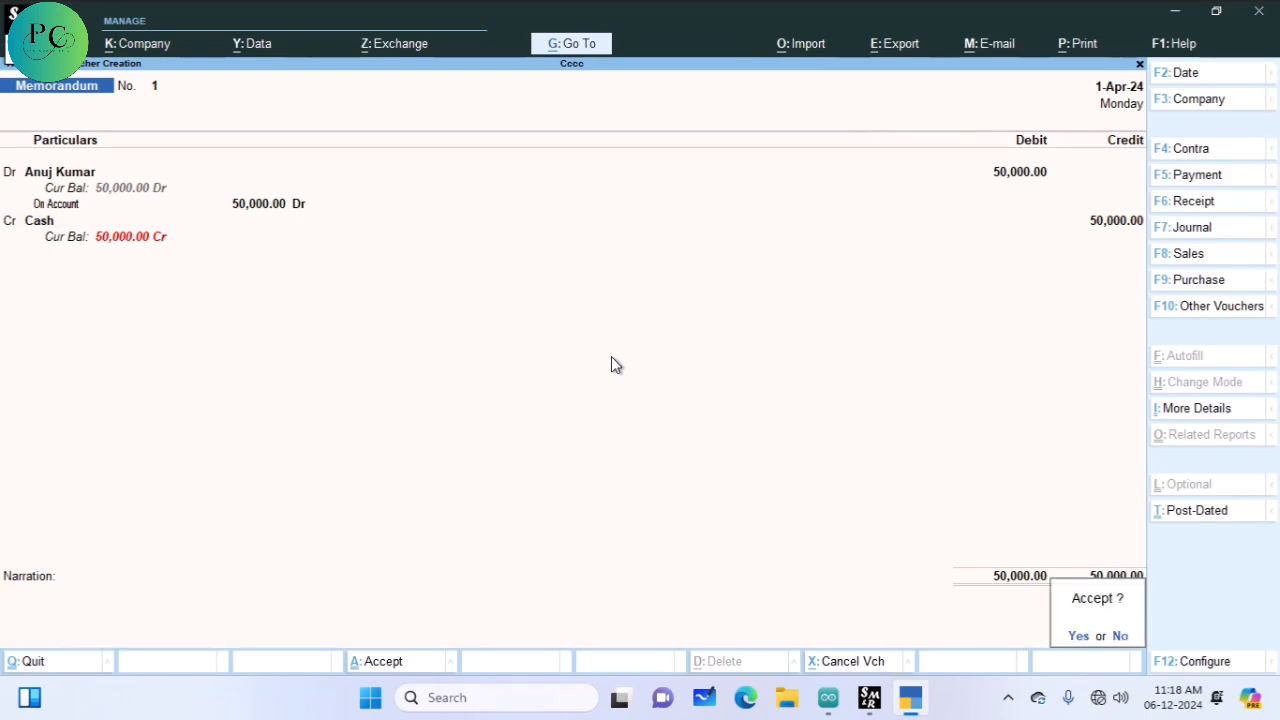
key(Return)
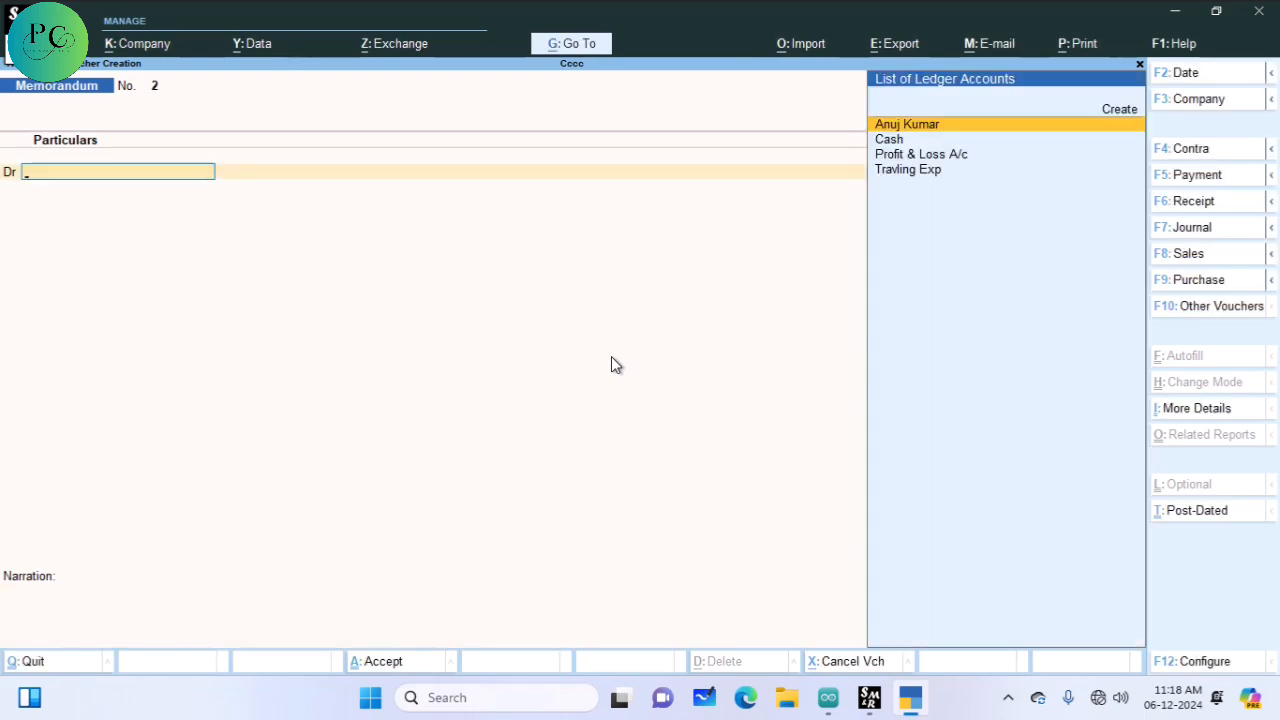
key(Page_Up)
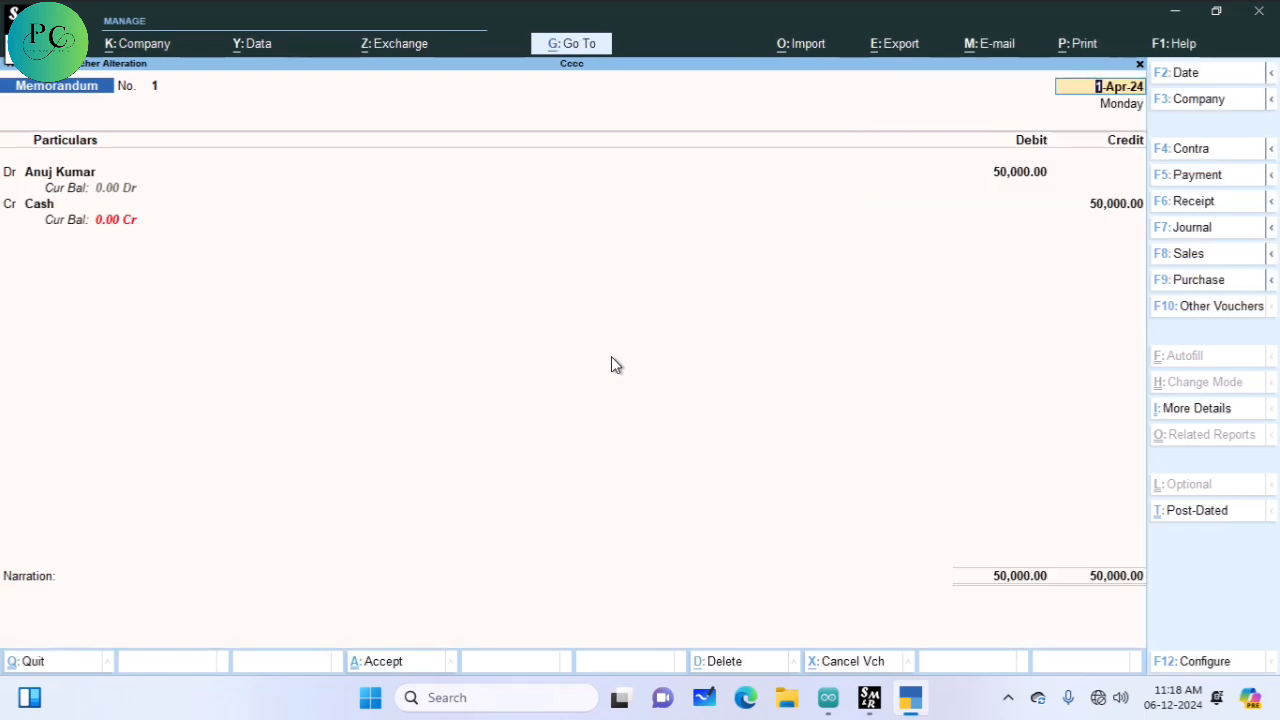
Step: Add narration 'tralving exp paid' to voucher No. 1, save it, and quit to Gateway of Tally
key(Return)
key(Return)
key(Return)
key(Return)
key(Return)
key(Return)
key(Return)
key(Return)
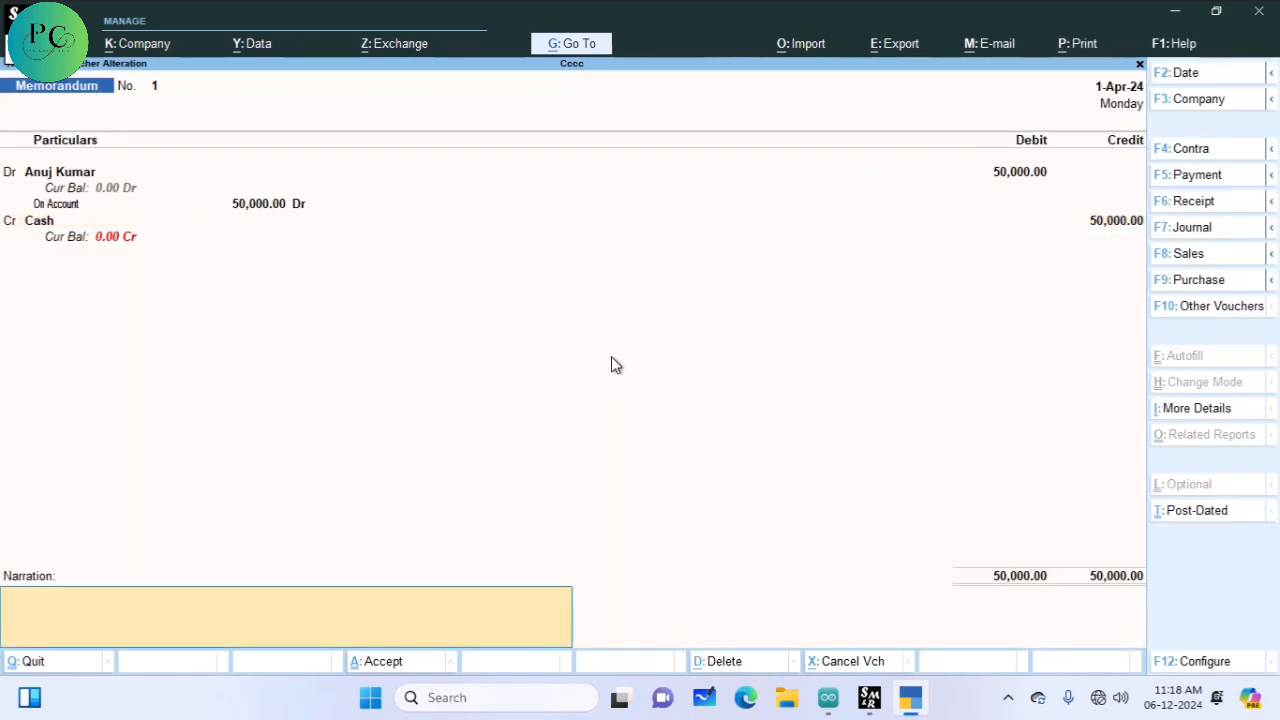
text(tralving exp paid)
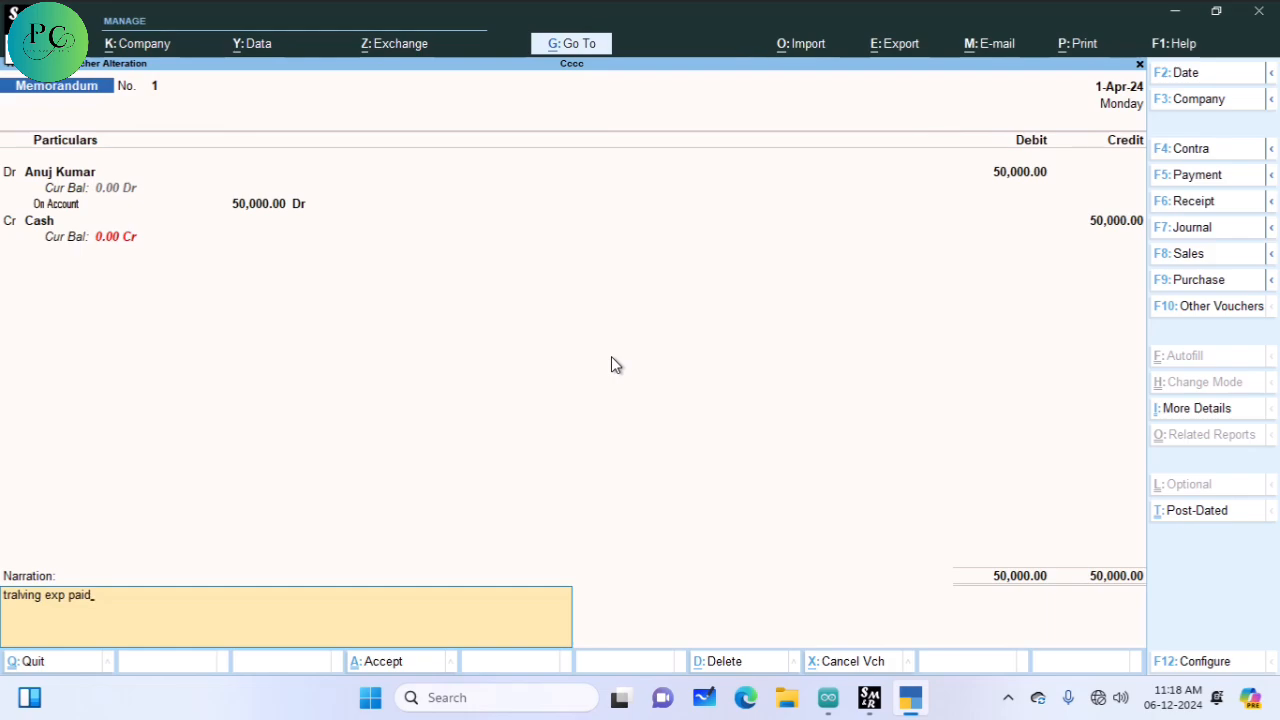
key(Return)
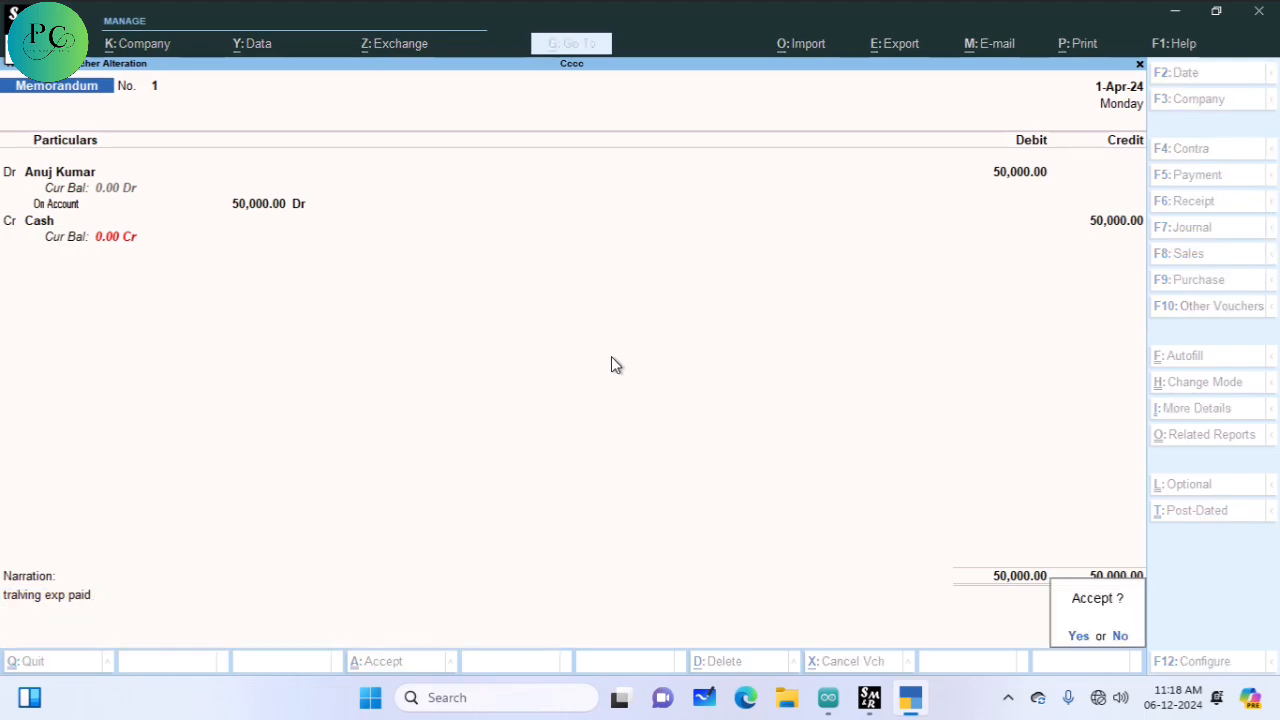
key(Return)
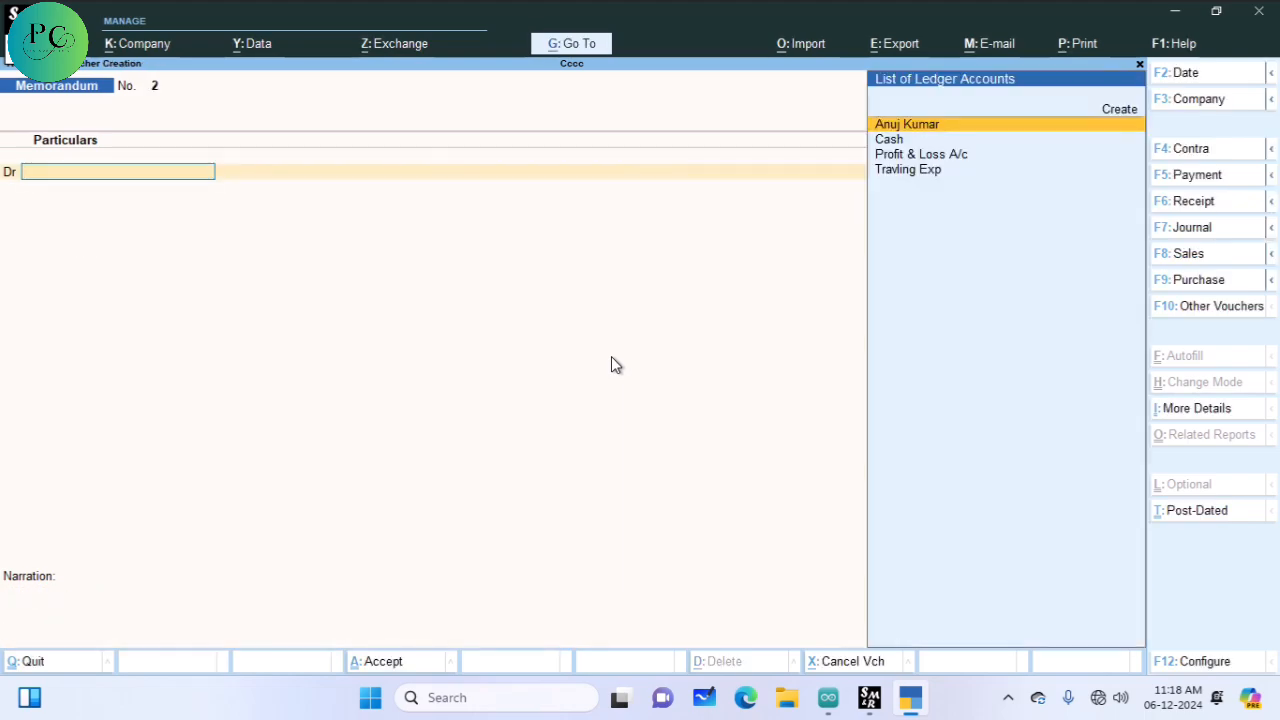
key(Escape)
key(Return)
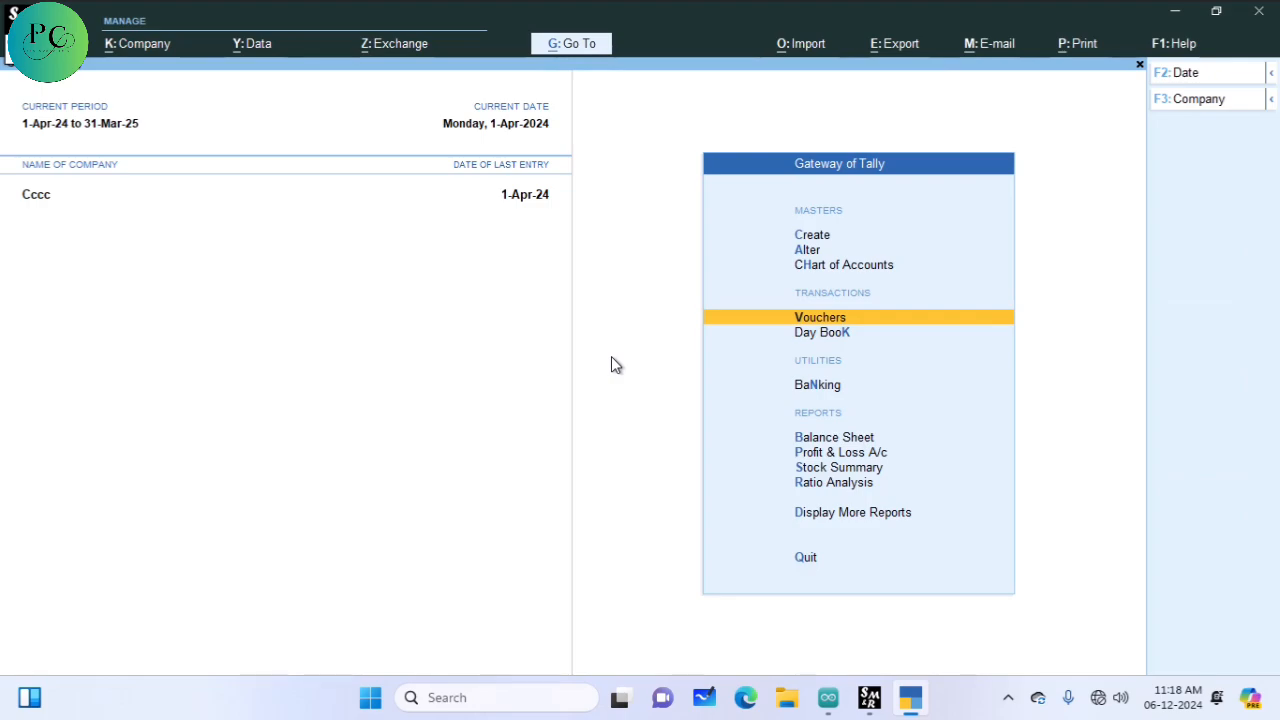
Step: Review the Day Book, Balance Sheet and Profit & Loss A/c reports
key(Down)
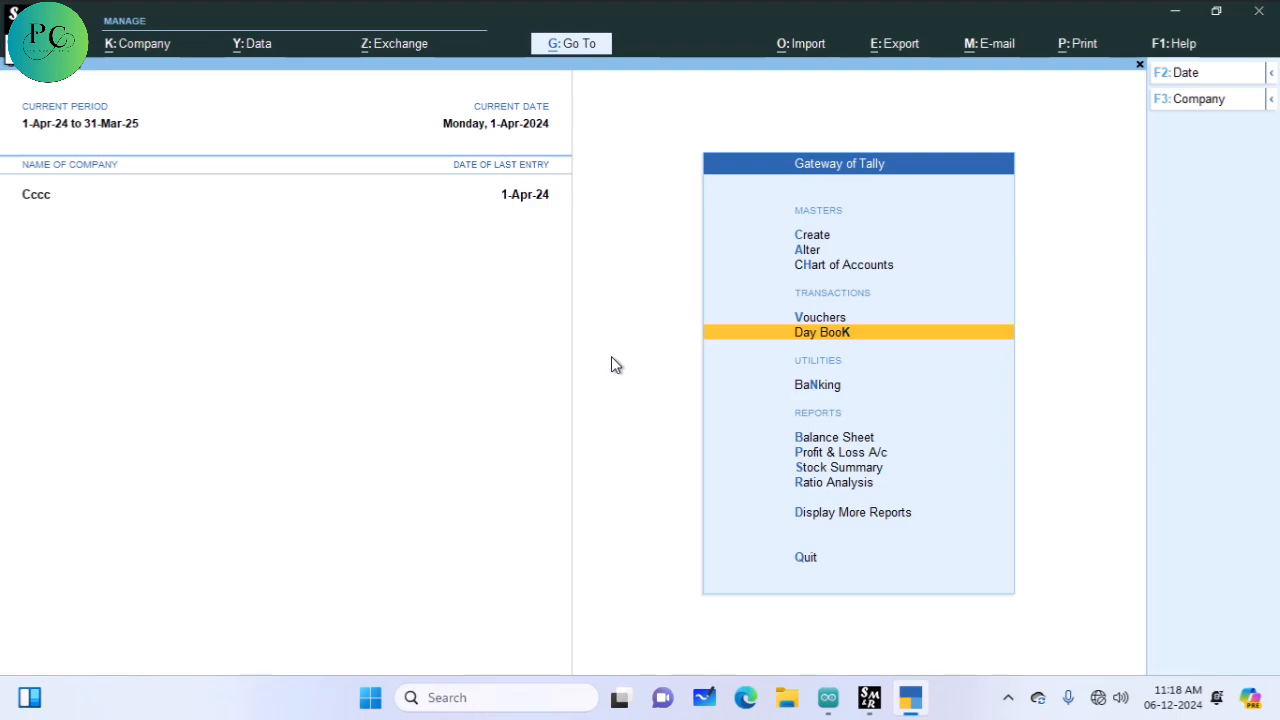
key(Return)
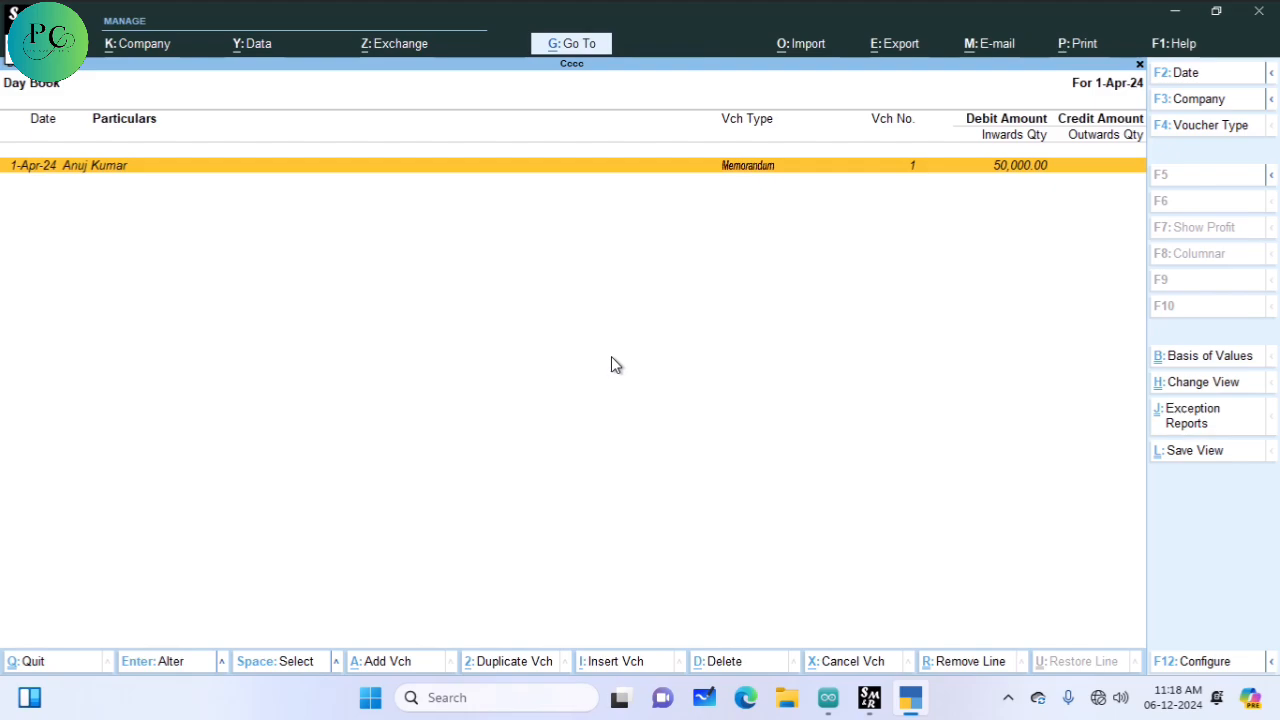
key(Escape)
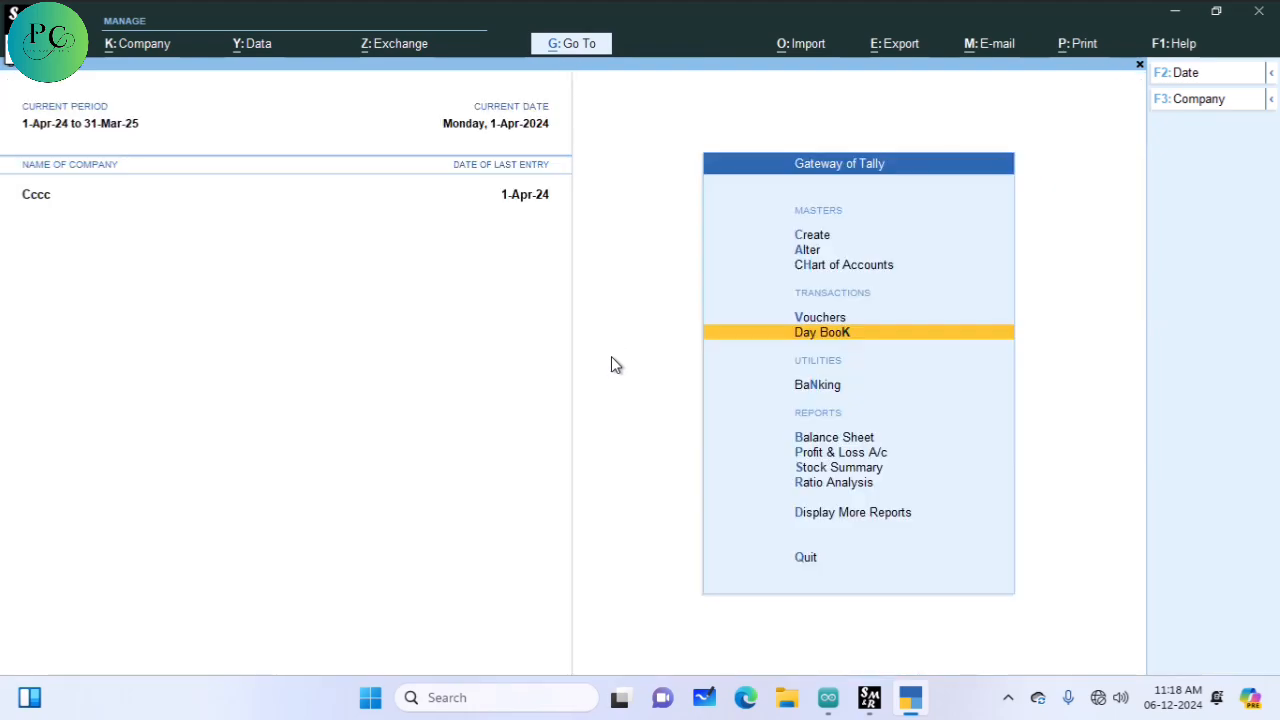
key(Down)
key(Down)
key(Down)
key(Up)
key(Return)
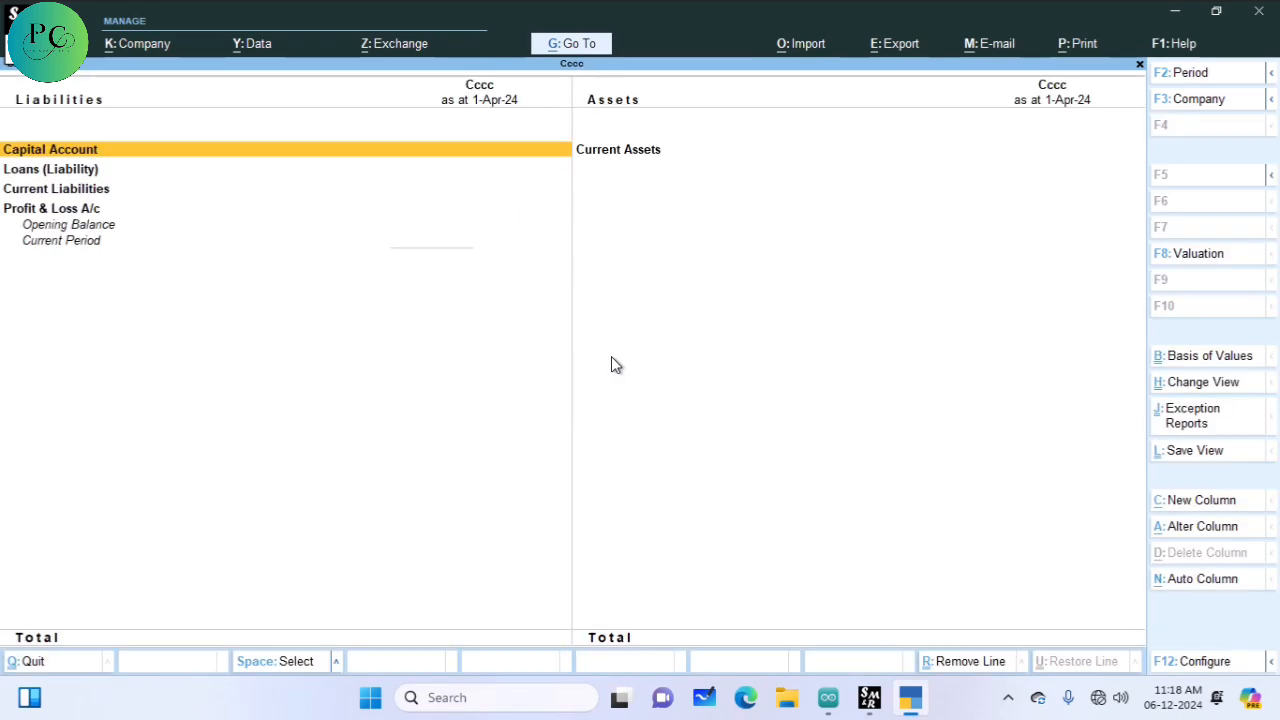
key(Escape)
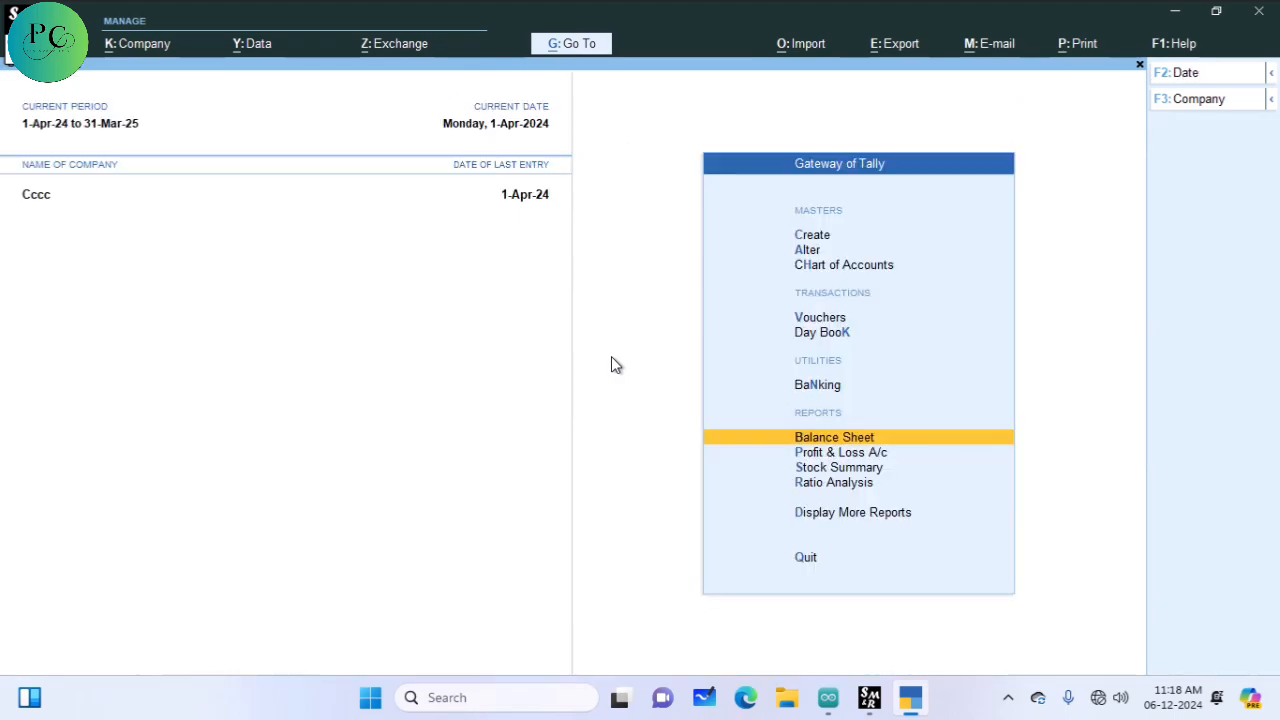
key(Down)
key(Return)
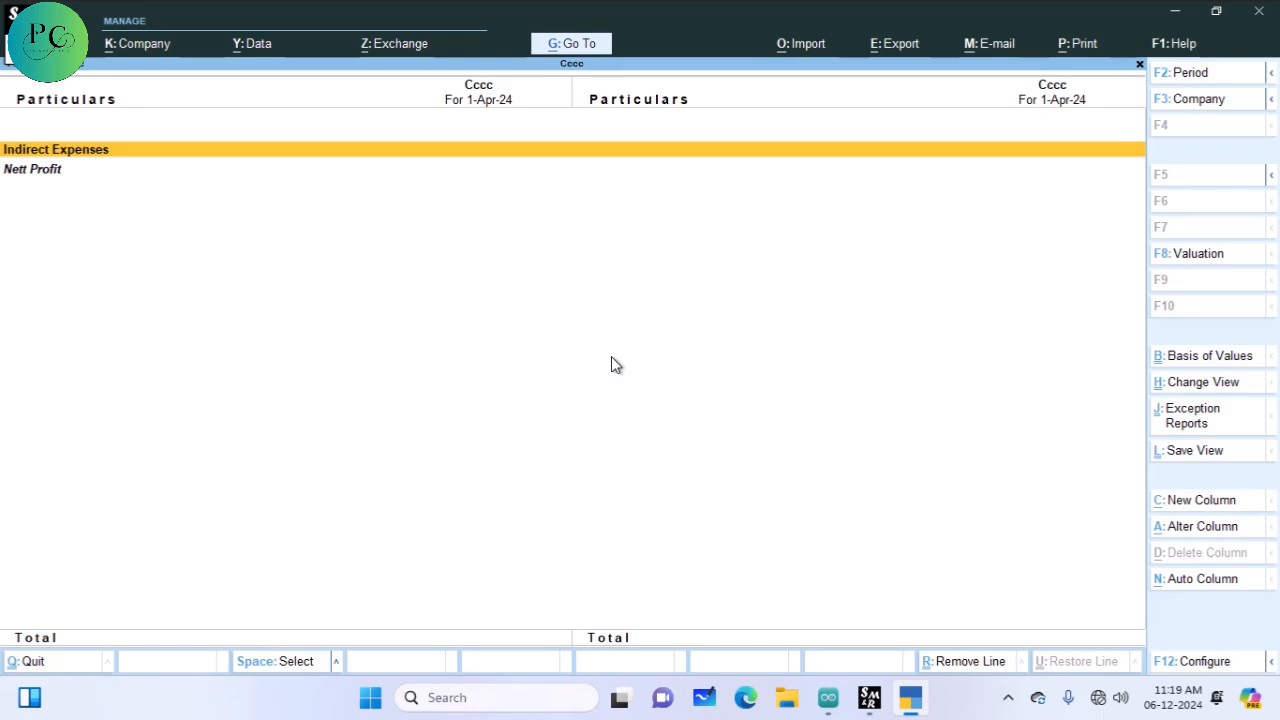
key(Escape)
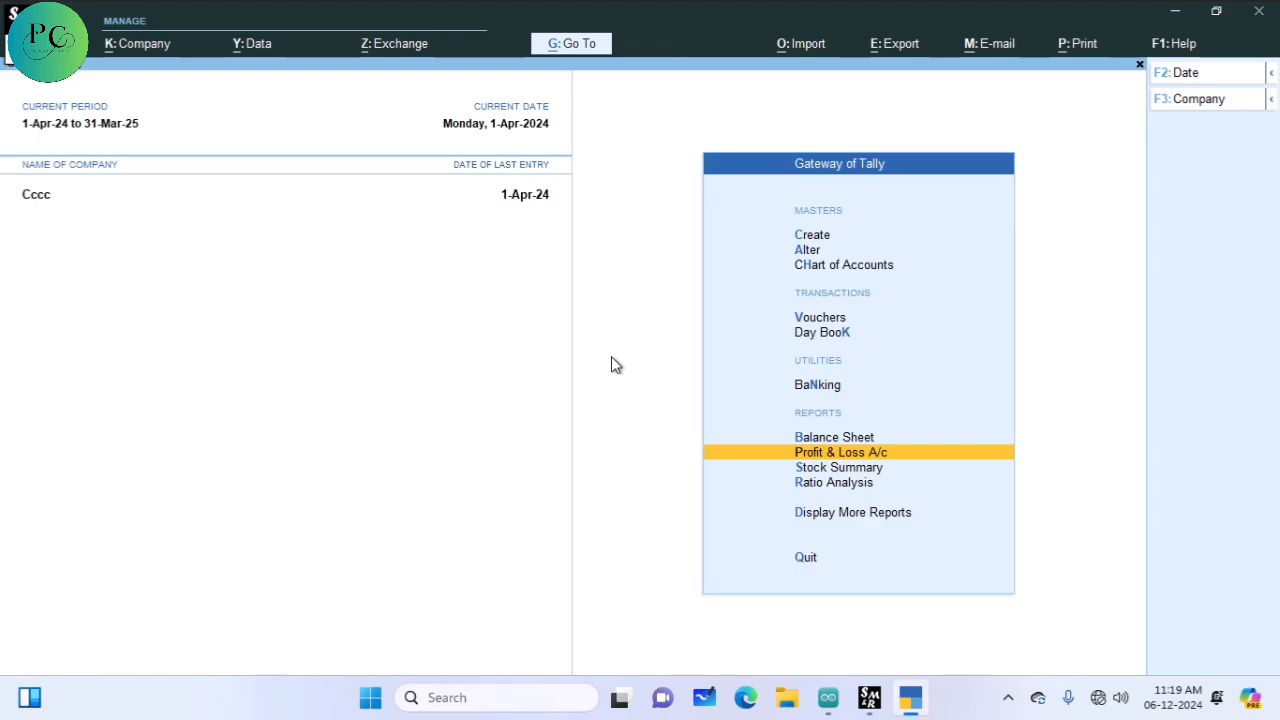
key(Down)
key(Down)
key(Down)
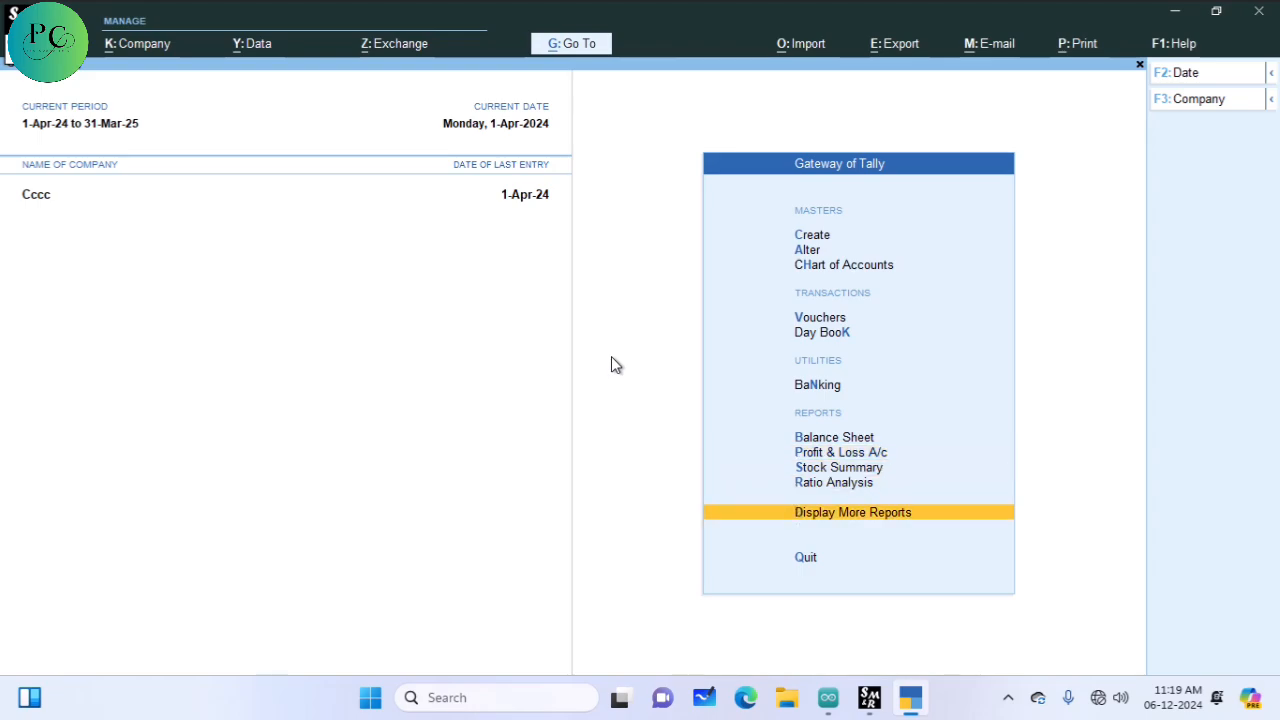
Step: Open the April Memorandum Register via Exception Reports and open the party's 50,000 voucher
key(Return)
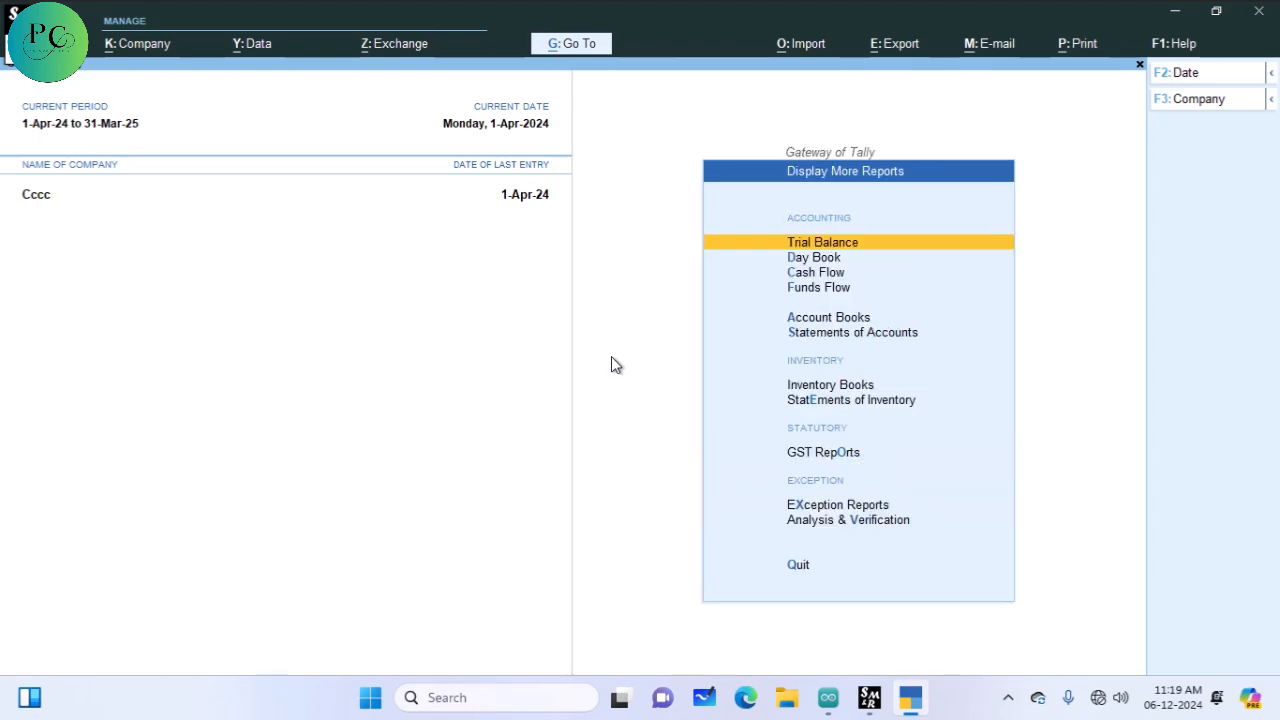
key(Down)
key(Down)
key(Down)
key(Down)
key(Down)
key(Down)
key(Down)
key(Down)
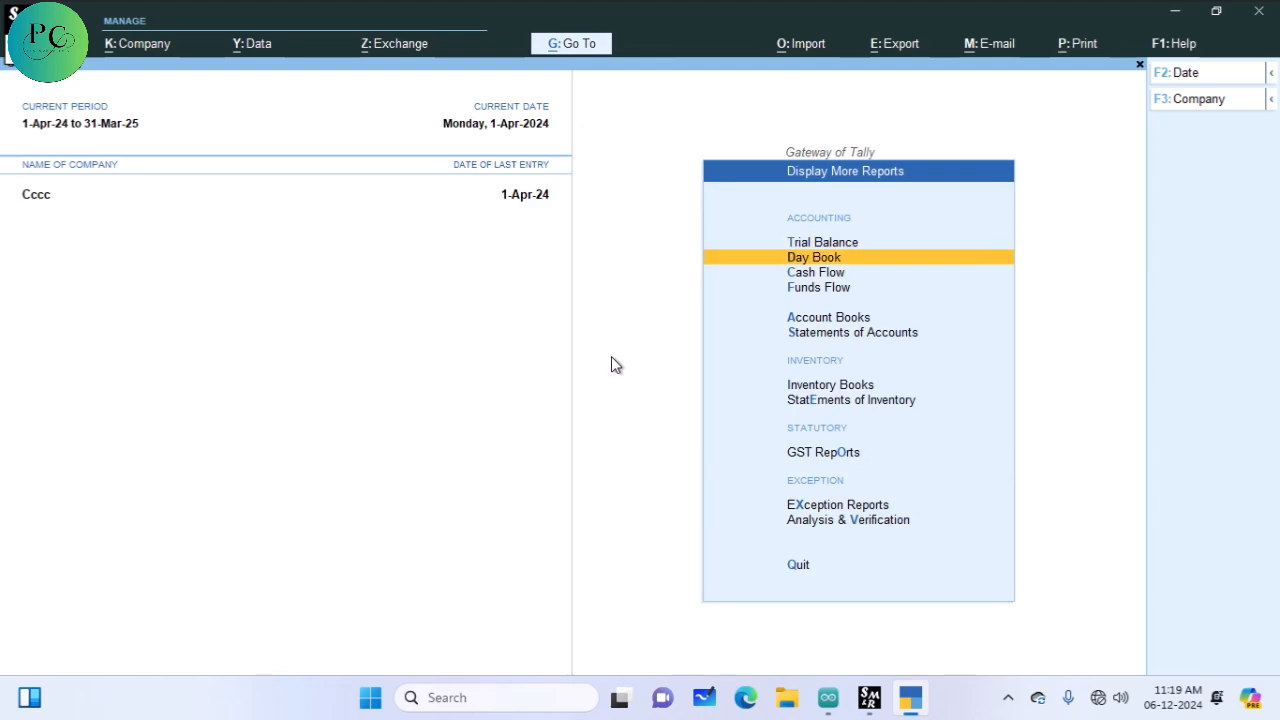
key(Down)
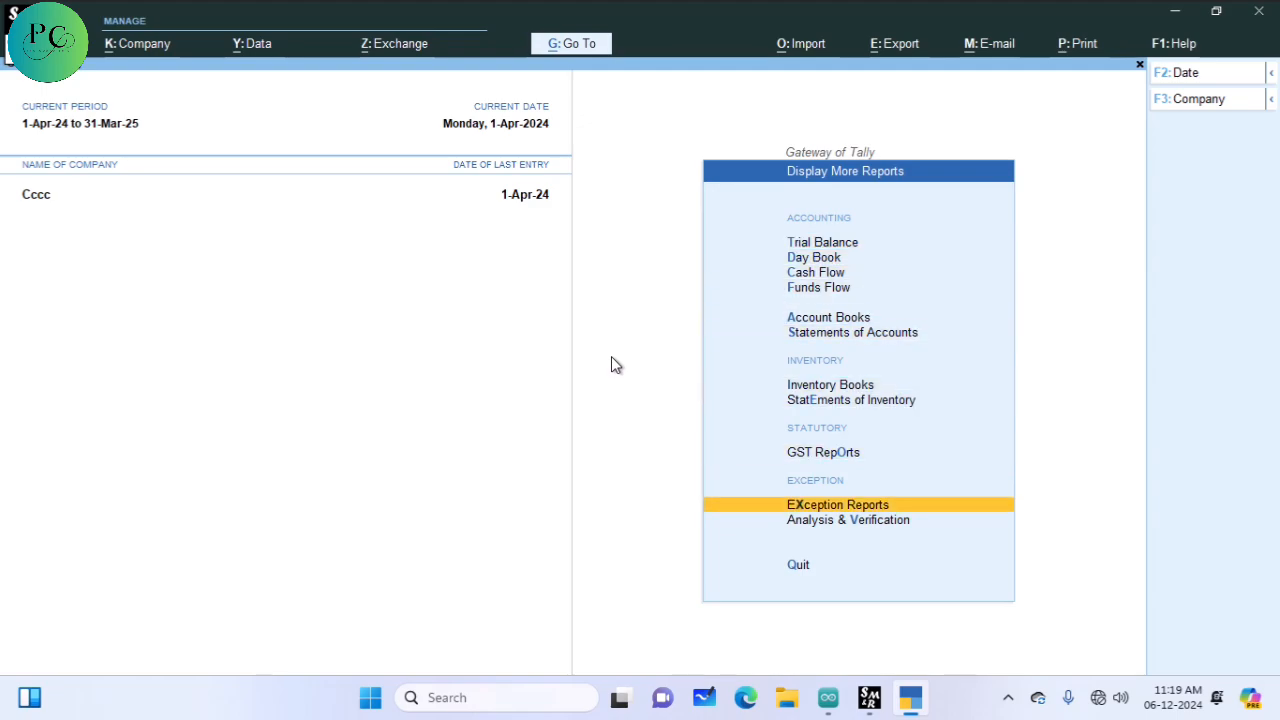
key(Return)
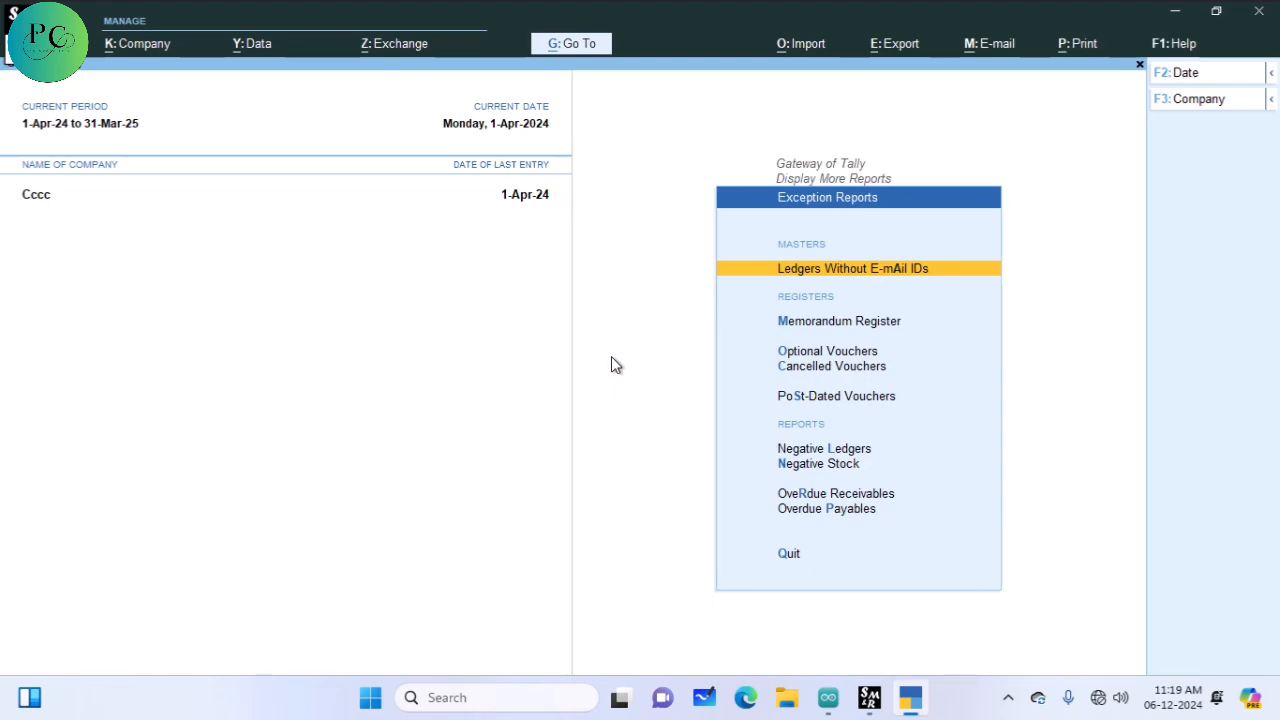
key(Down)
key(Down)
key(Up)
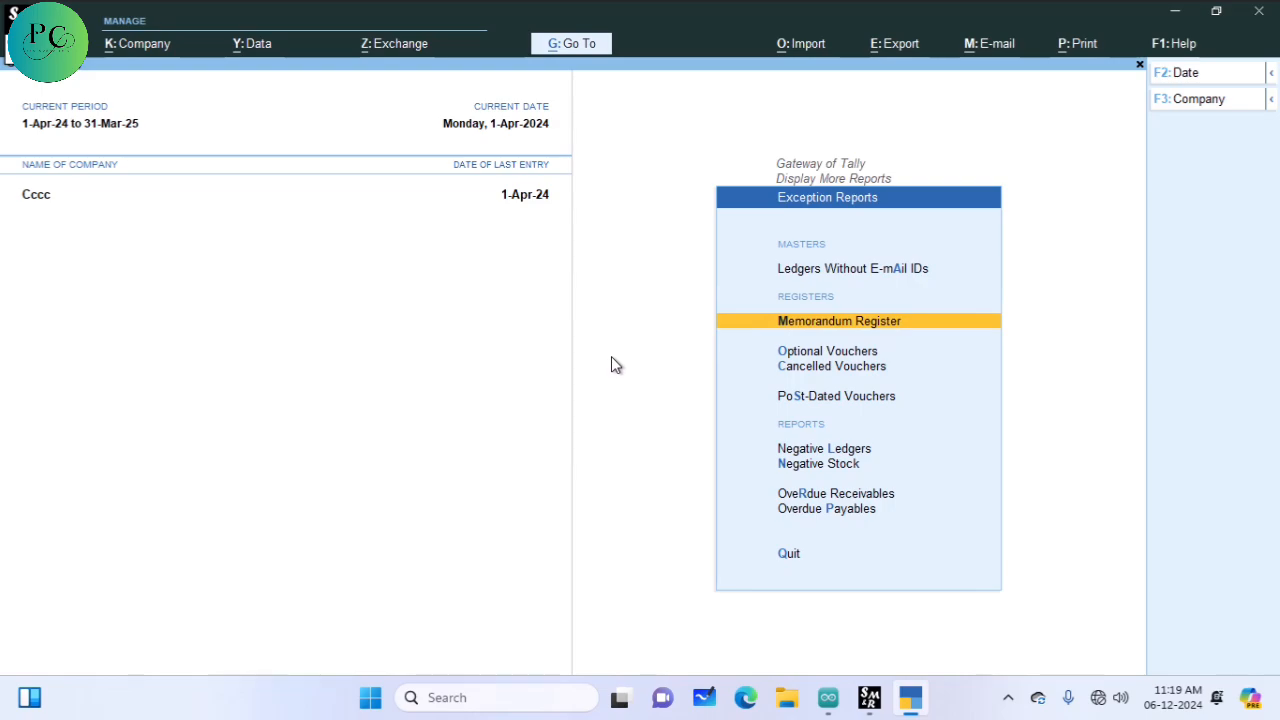
key(Return)
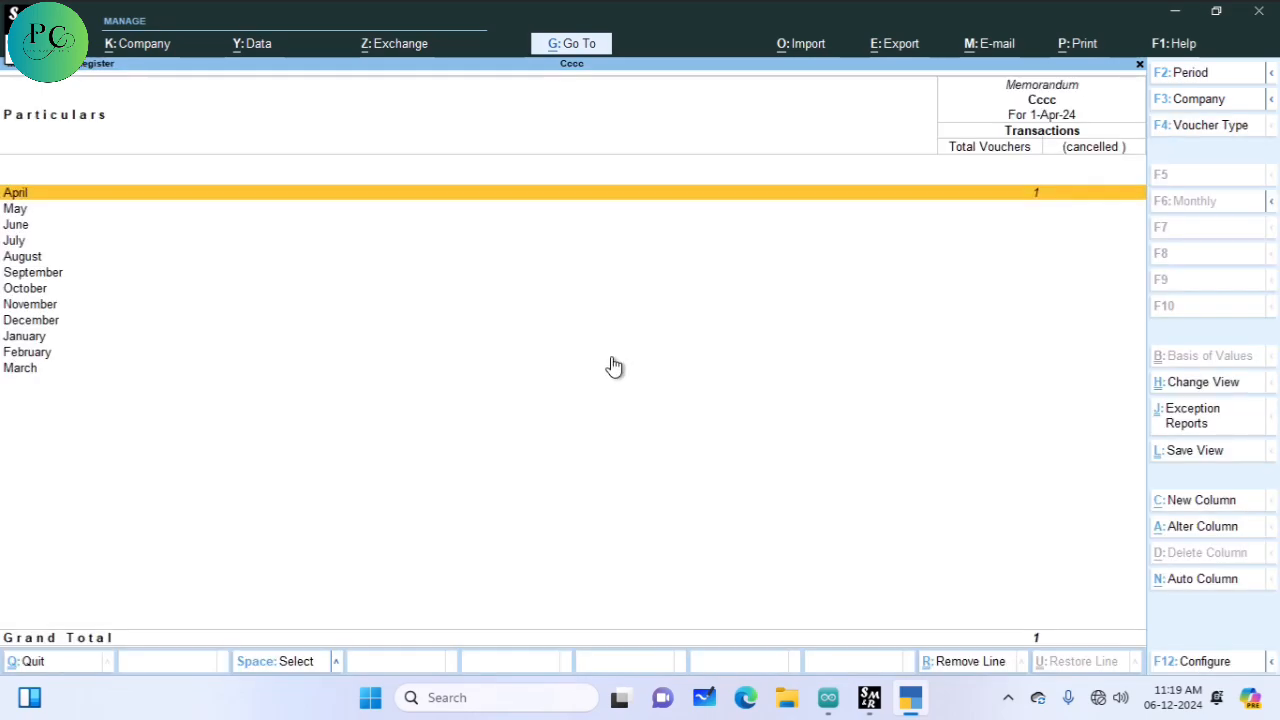
key(Return)
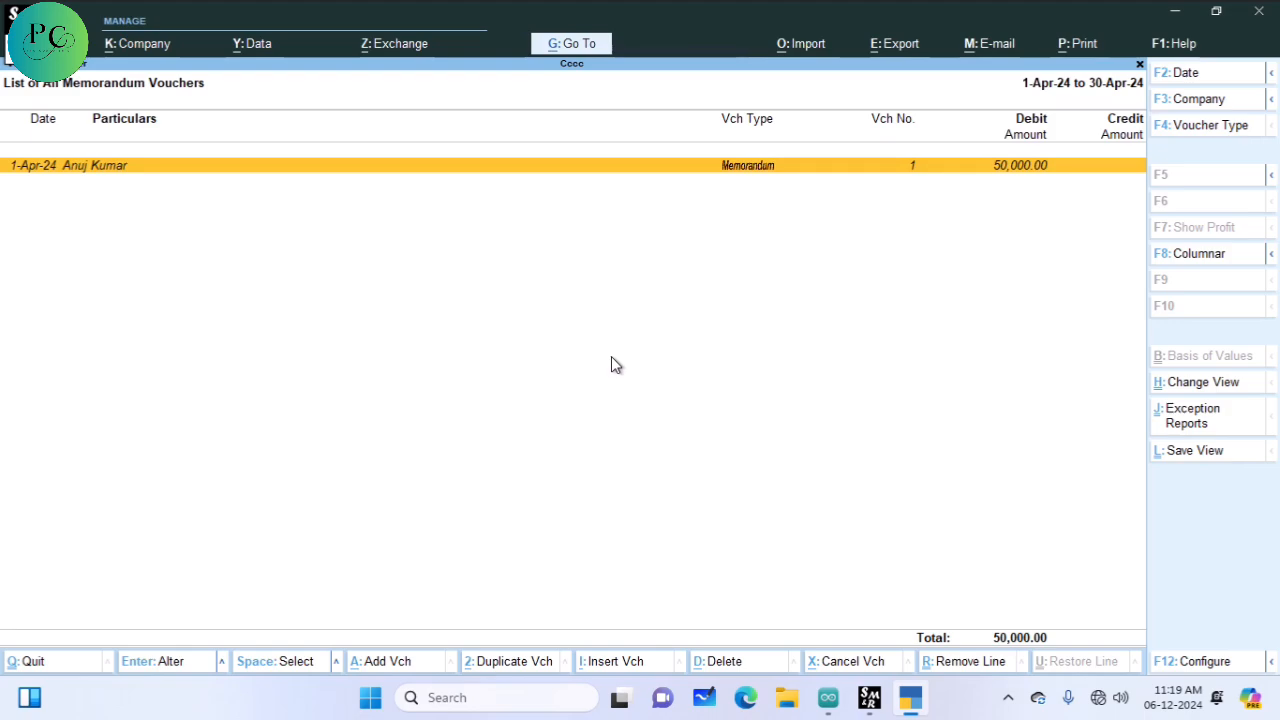
key(Return)
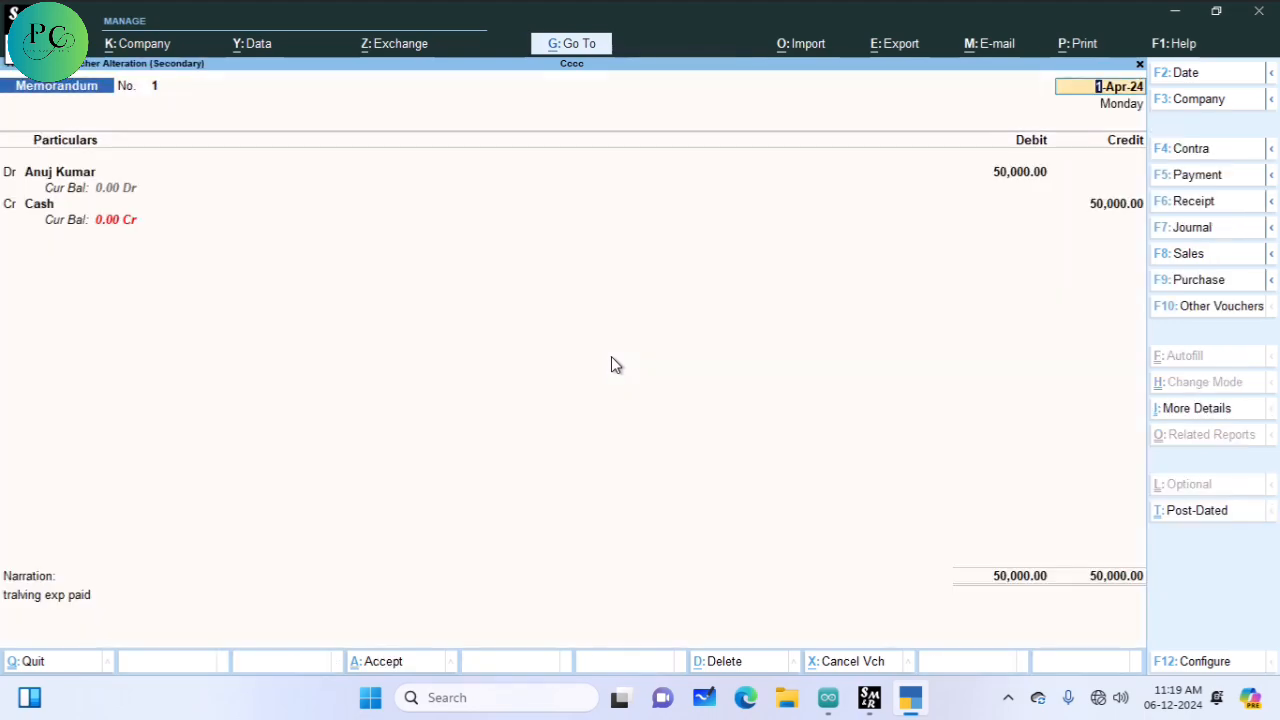
Step: Redate the memorandum to 1-May-24, change the amount to 45,000, convert it to Payment, and save
key(F2)
text(1-5)
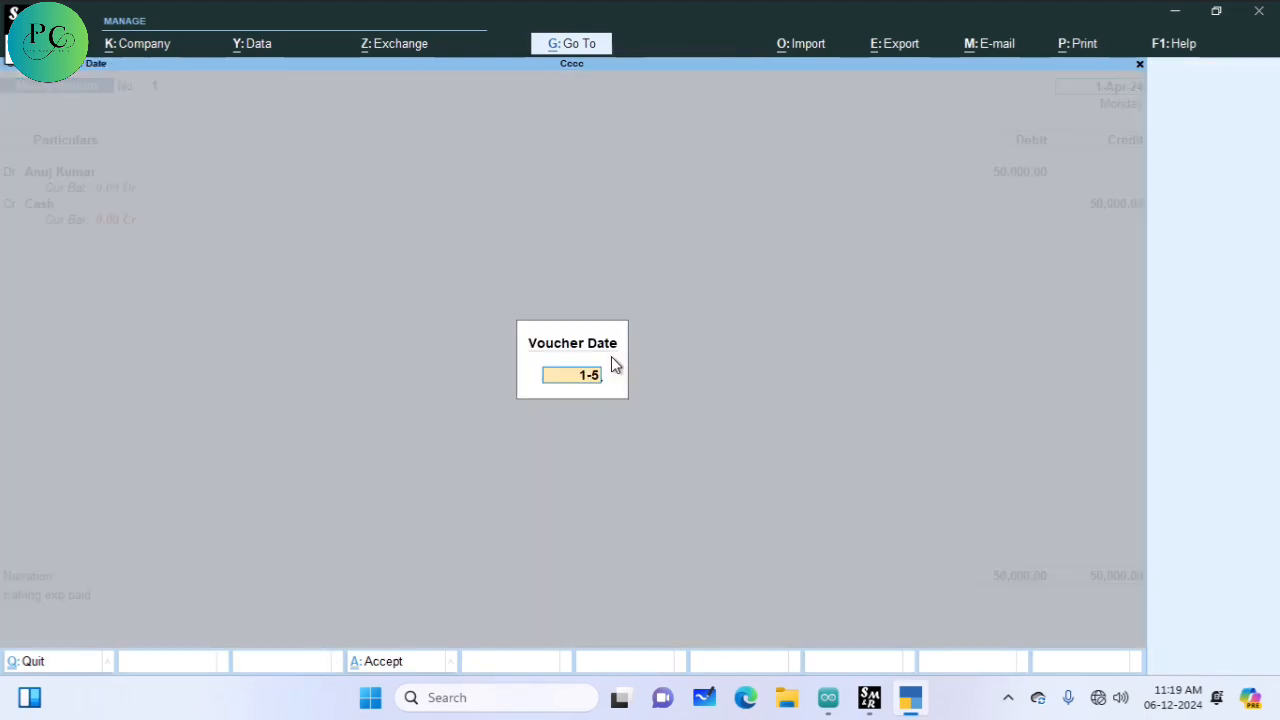
key(Return)
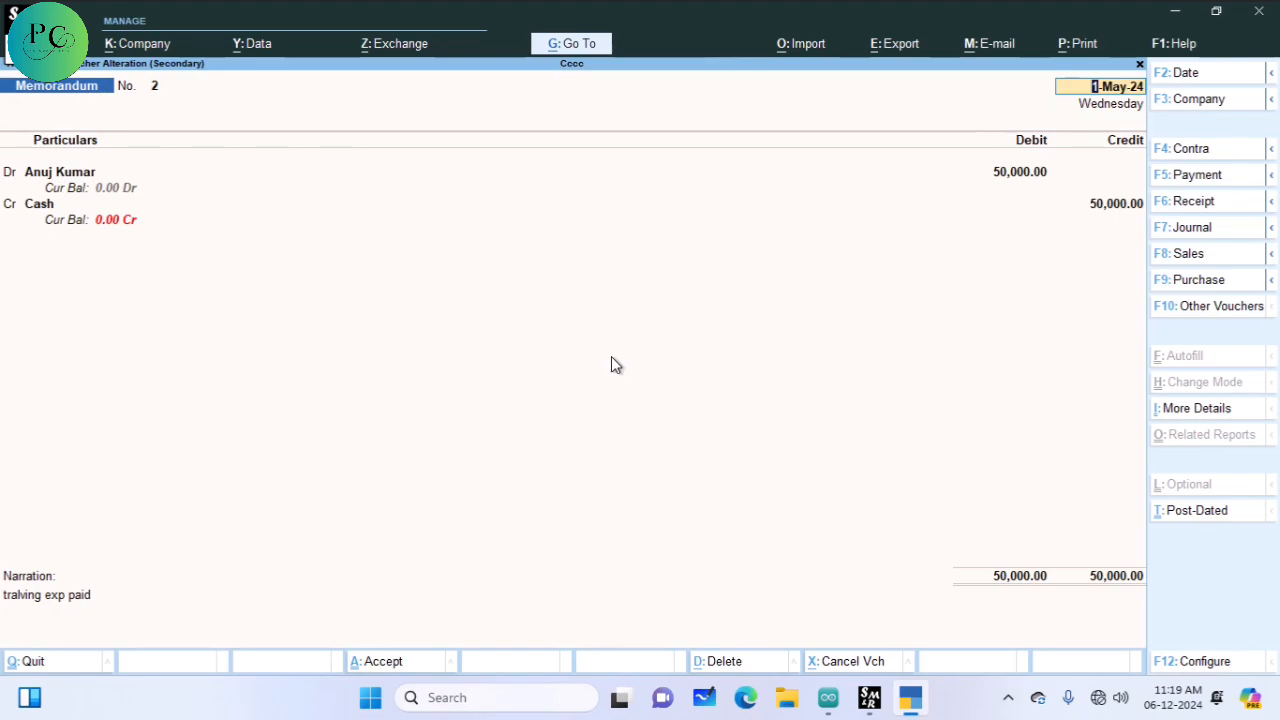
key(Return)
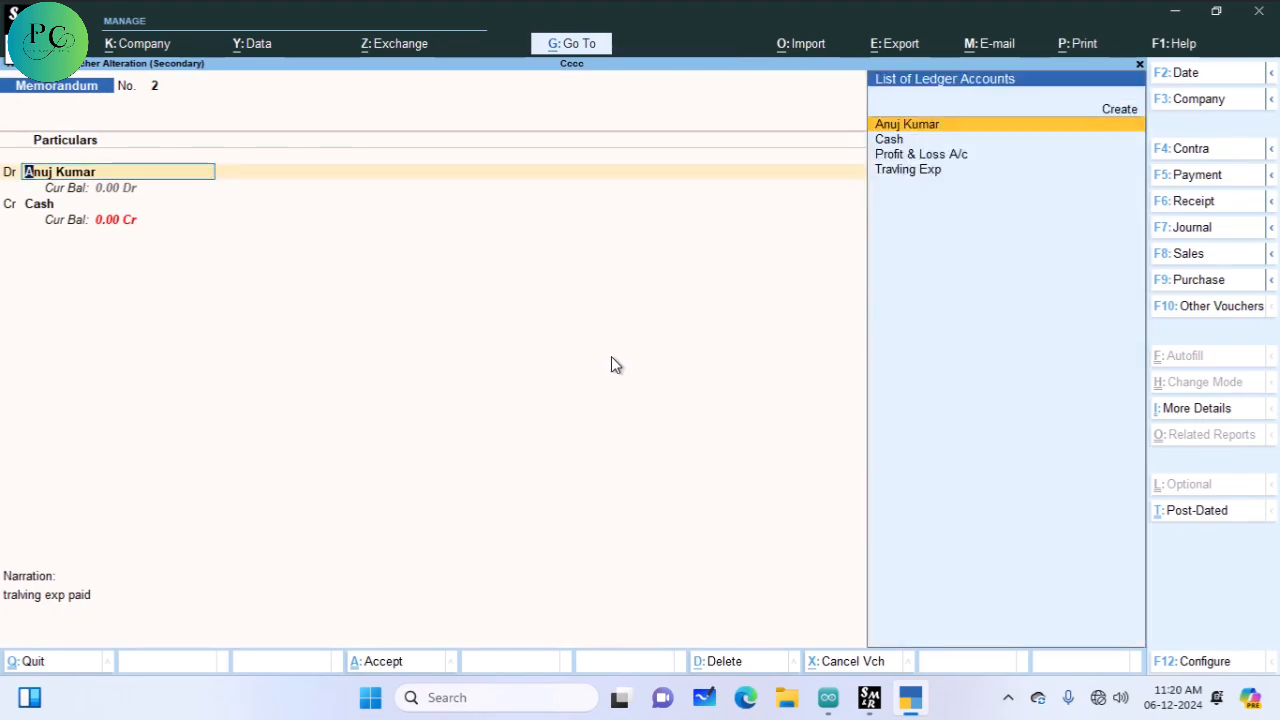
key(Return)
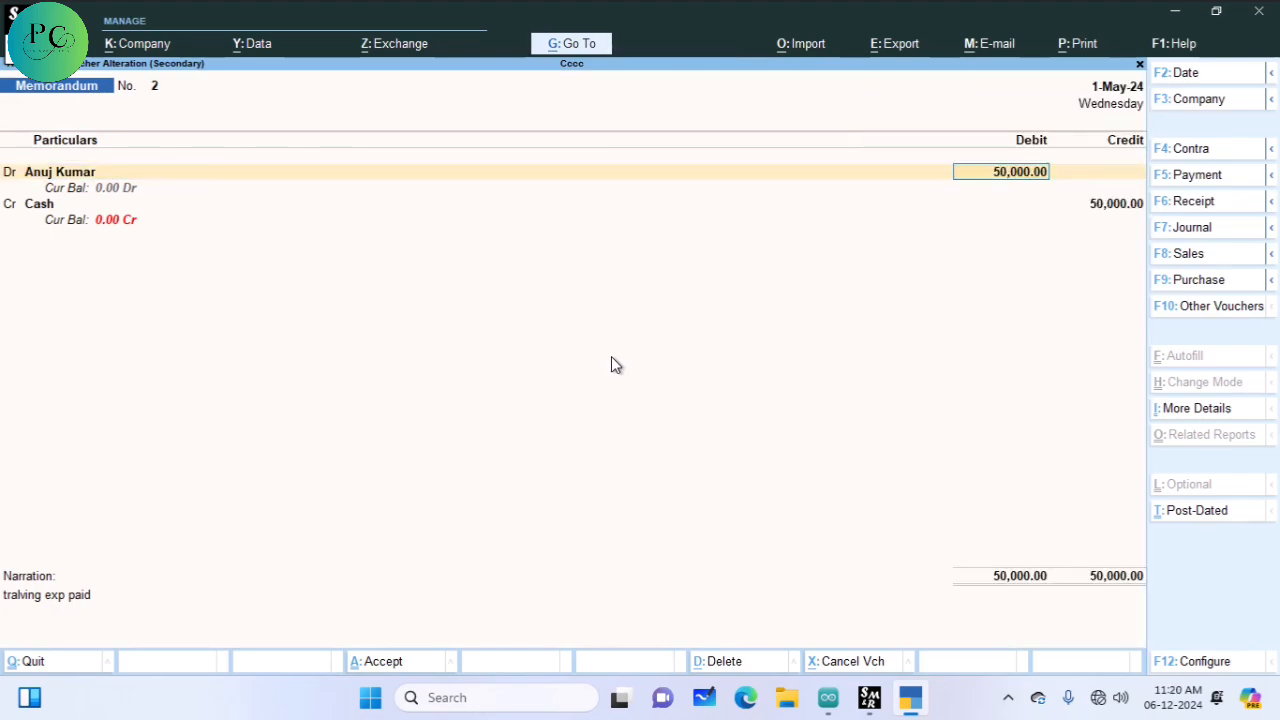
text(45000)
key(Return)
key(Return)
key(Return)
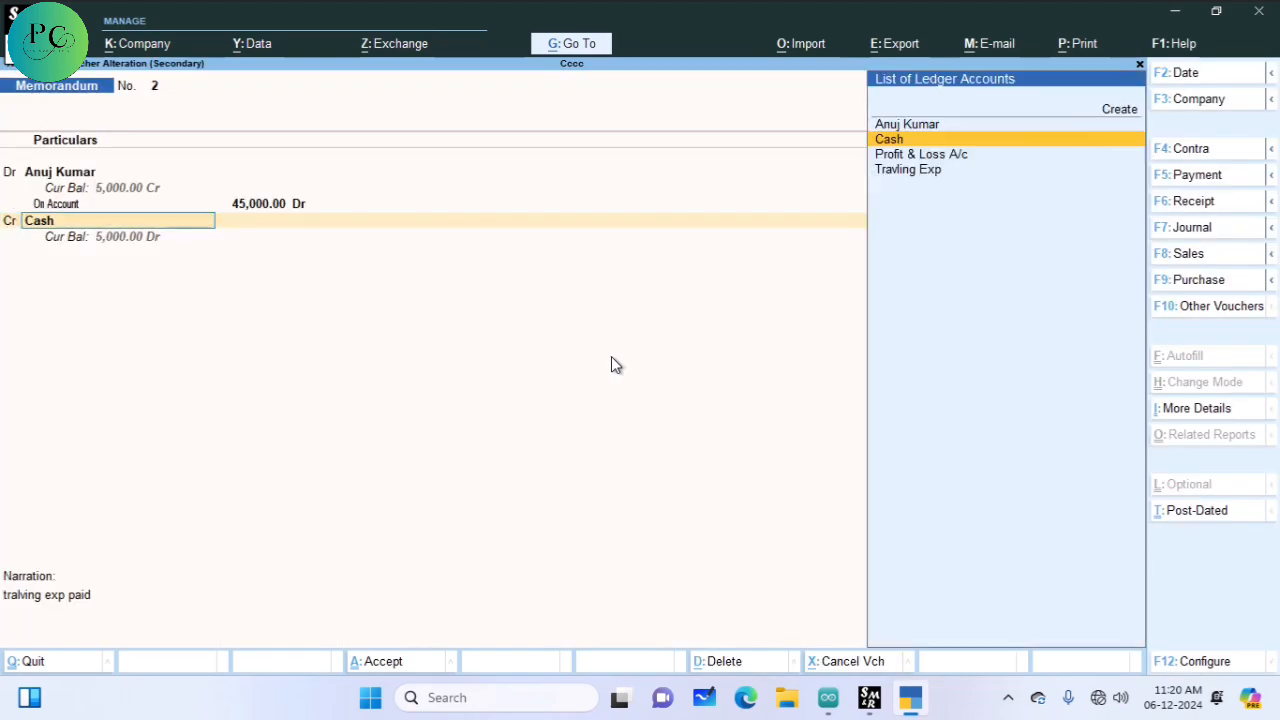
key(Return)
key(F5)
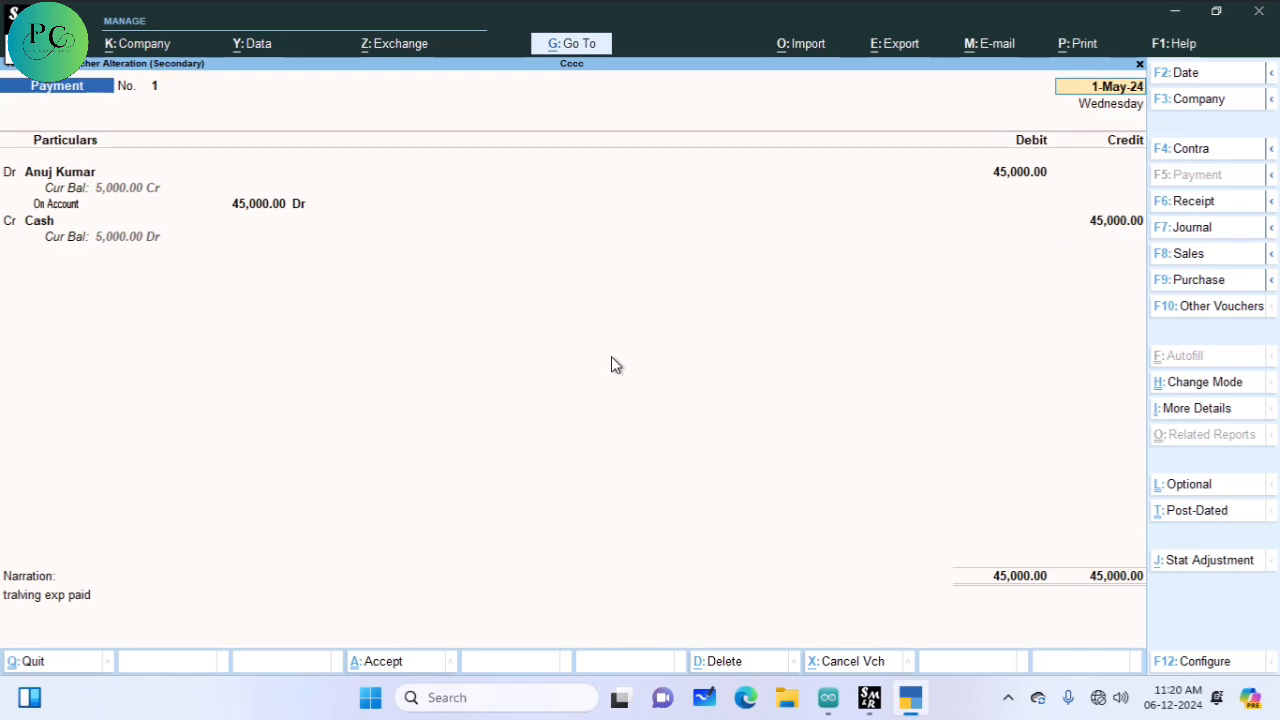
key(ctrl)
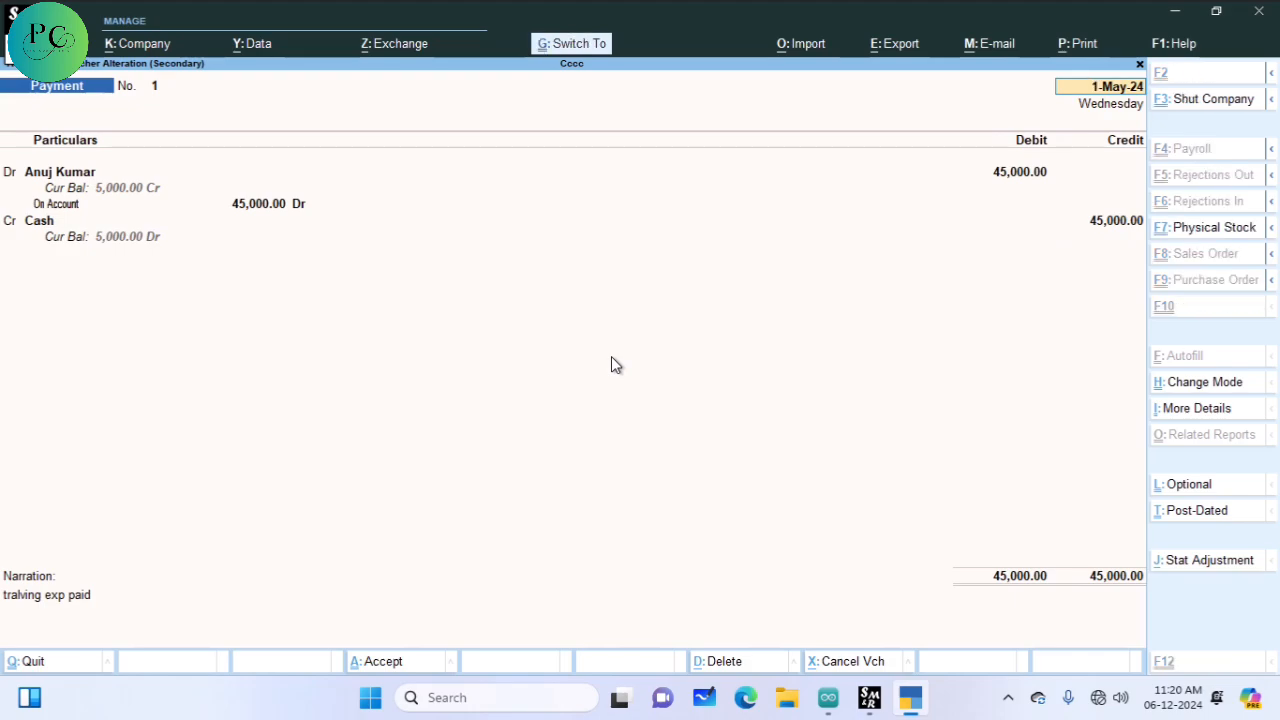
key(Return)
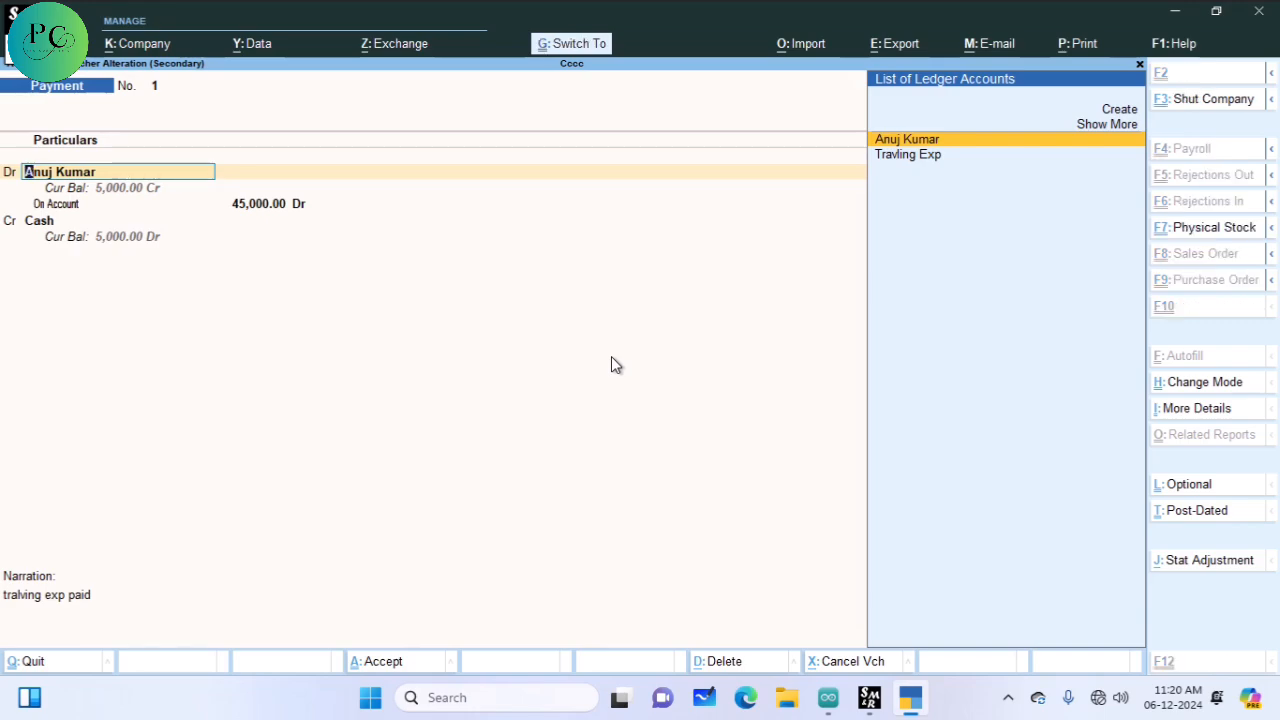
key(ctrl+a)
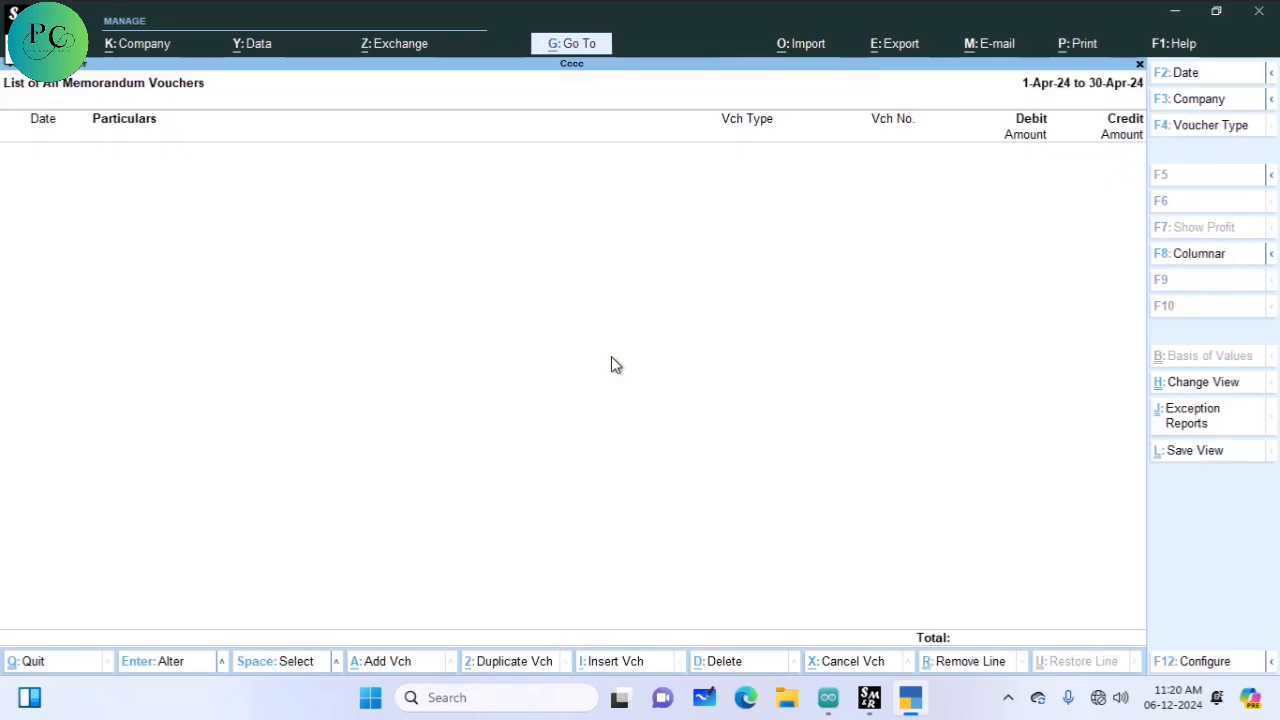
Step: Return to the Gateway of Tally and check the Day Book for the 45,000 Payment
key(Escape)
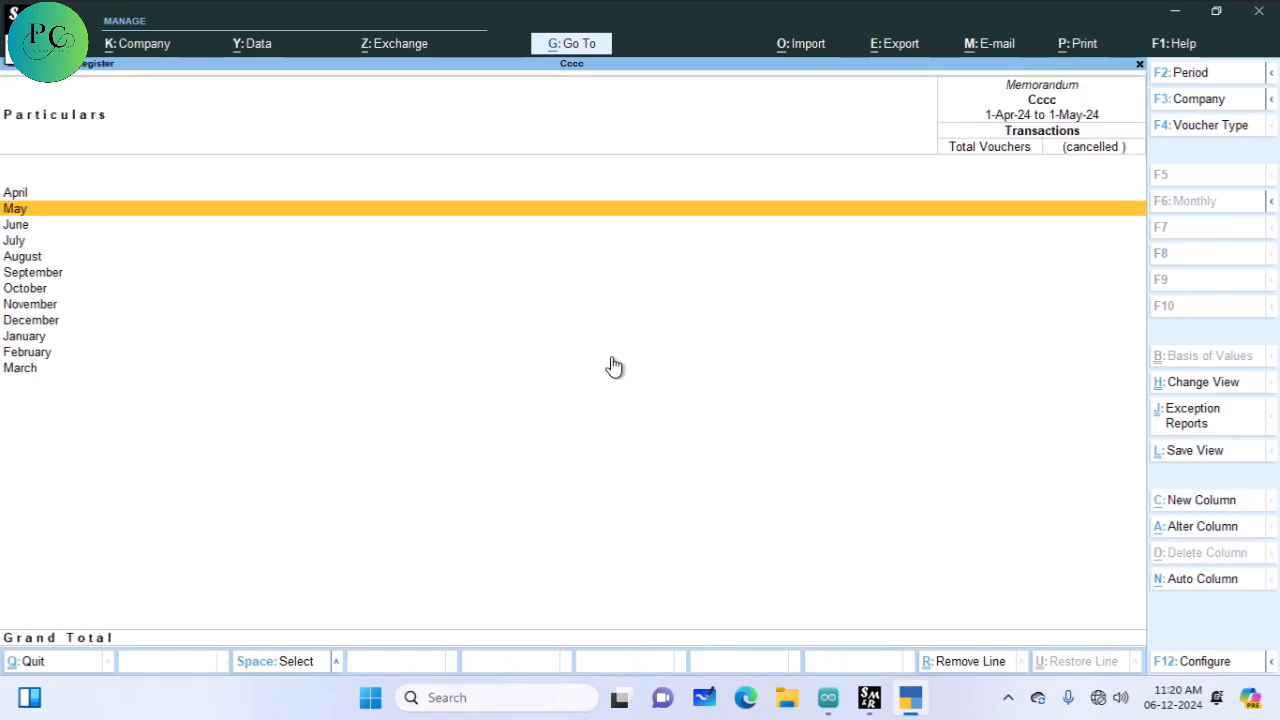
key(Escape)
key(Escape)
key(Escape)
key(Escape)
key(Escape)
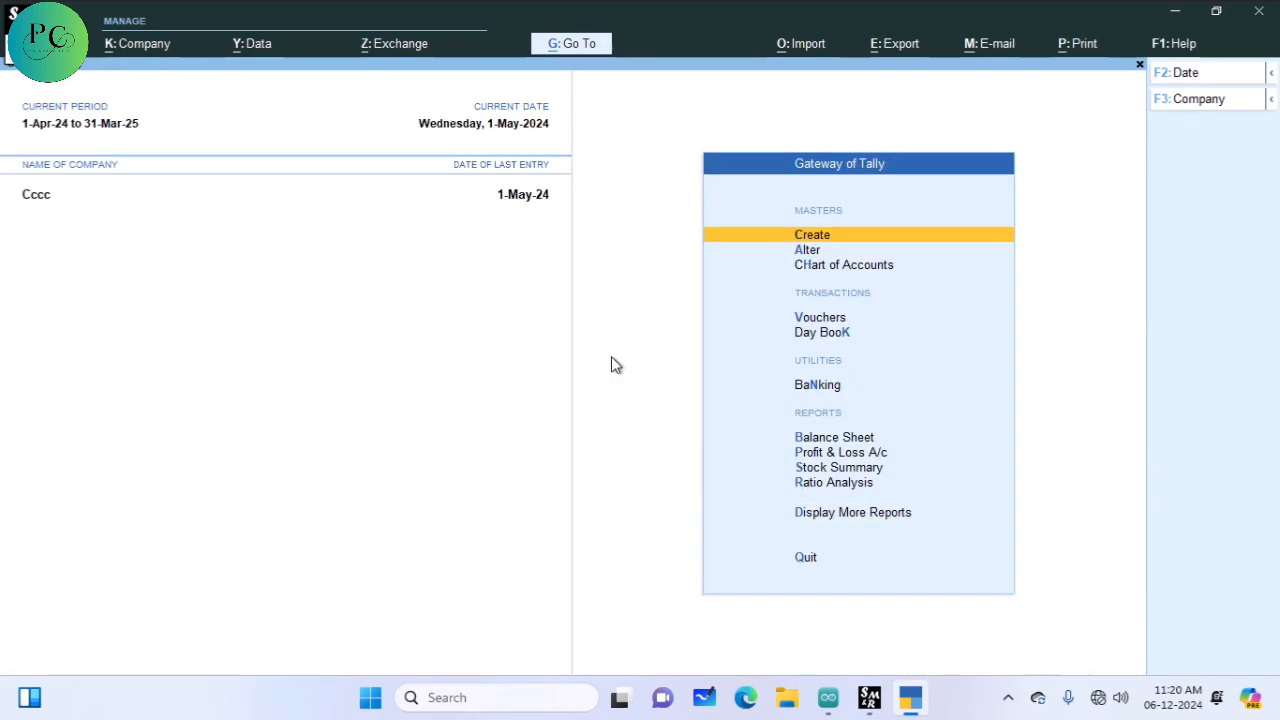
key(Down)
key(Down)
key(Down)
key(Down)
key(Return)
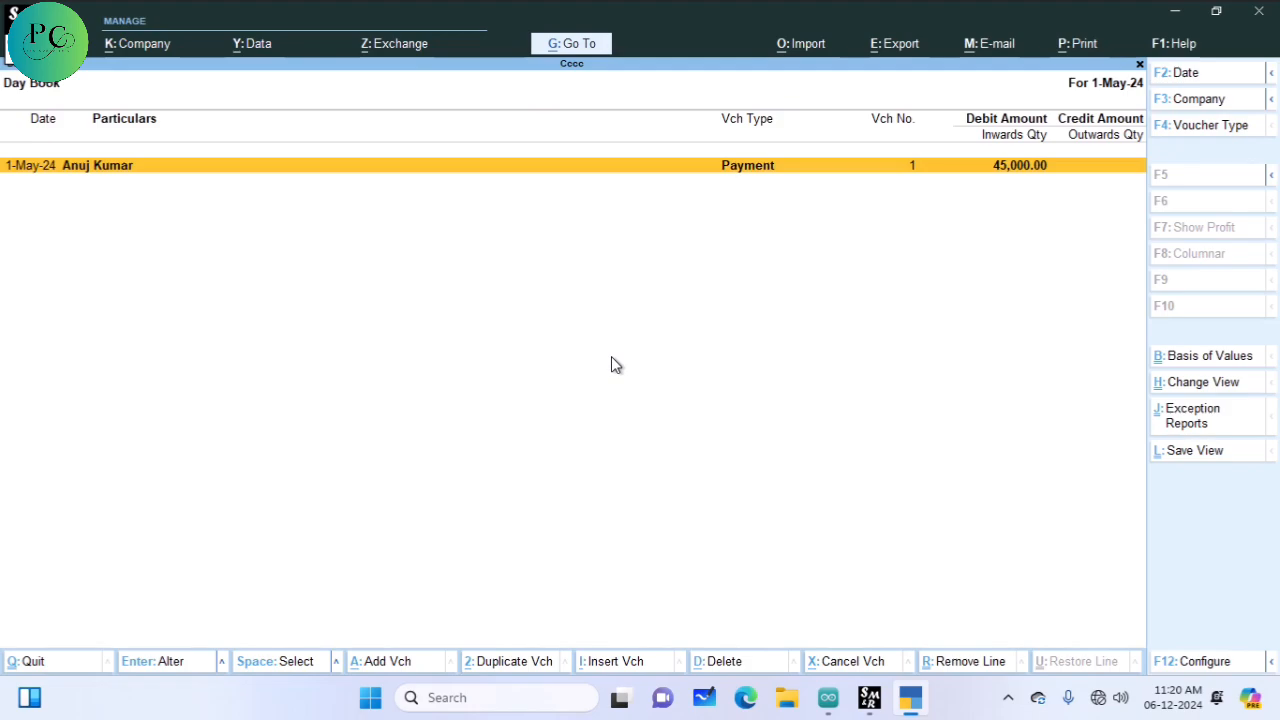
key(Escape)
Step: Review the Balance Sheet and Profit & Loss A/c, then begin a new voucher entry
key(Down)
key(Down)
key(Down)
key(Up)
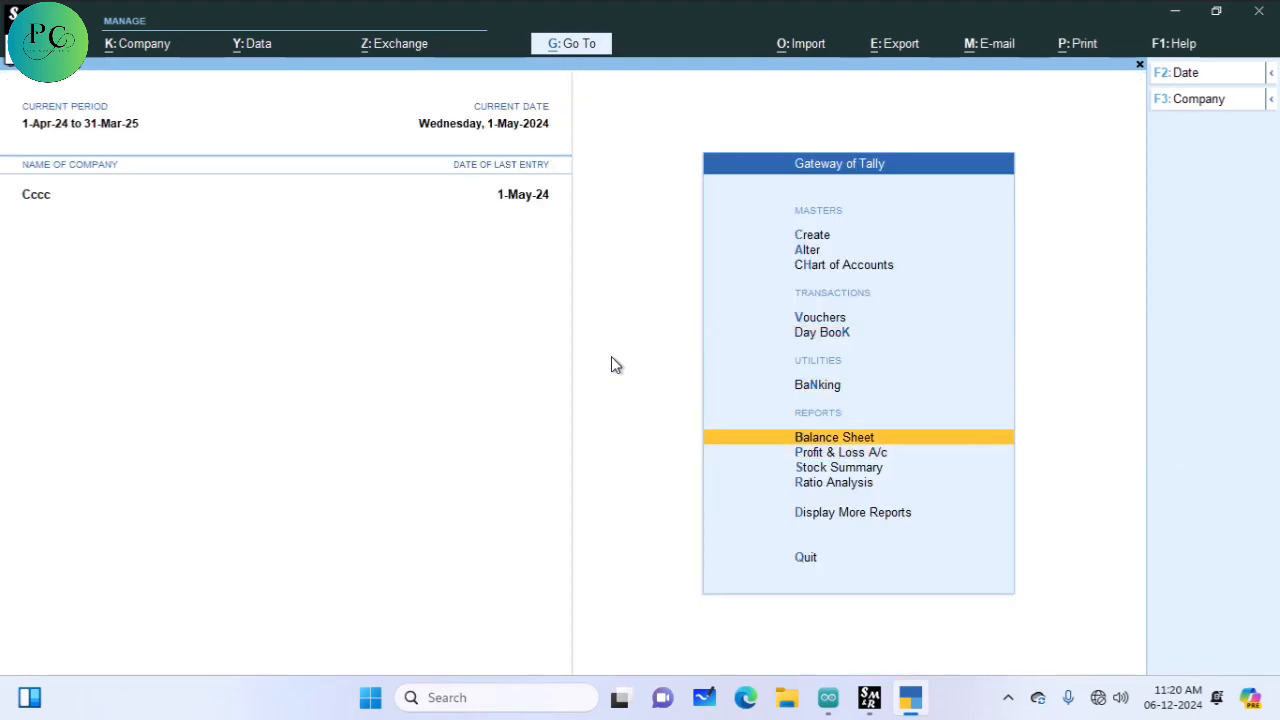
key(Return)
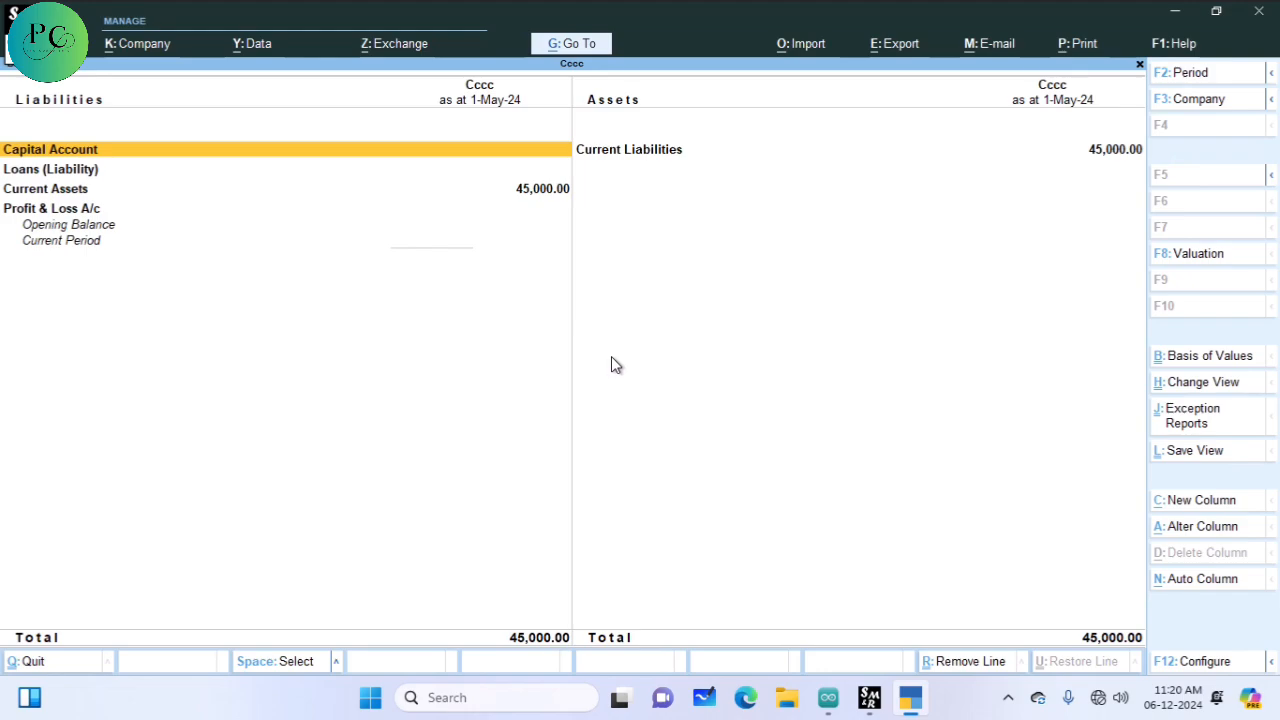
key(Escape)
key(Down)
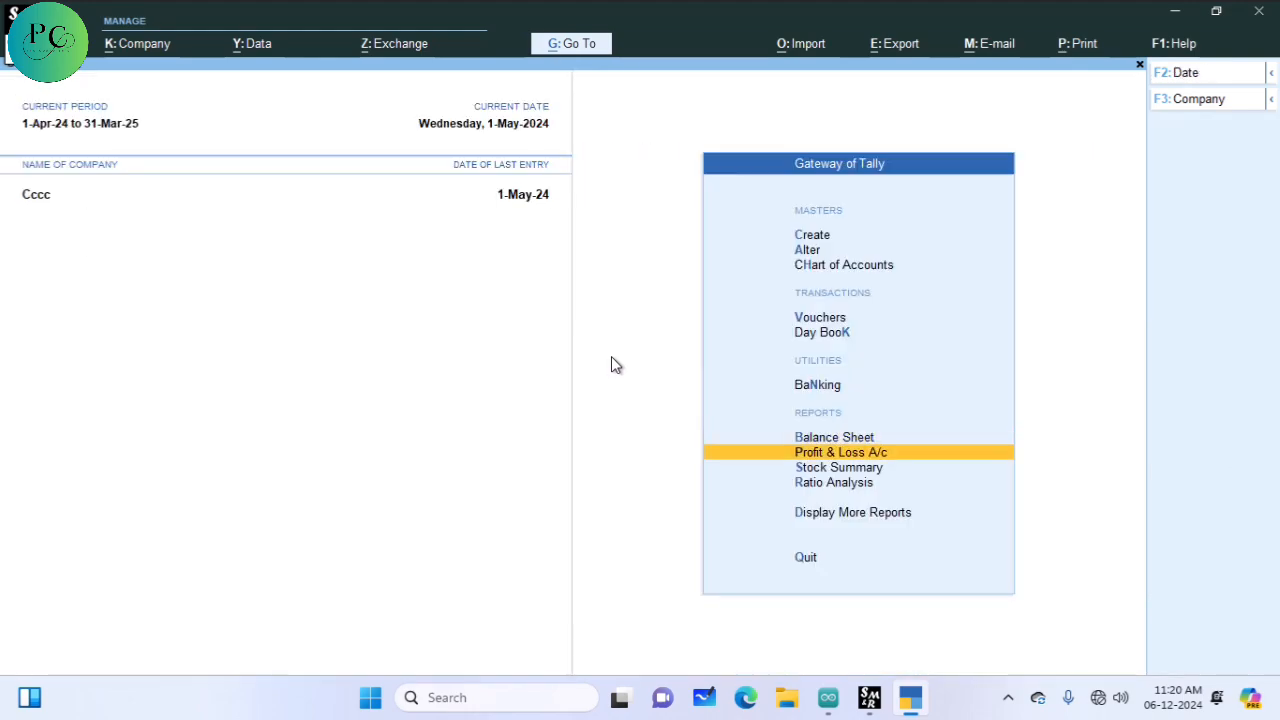
key(Return)
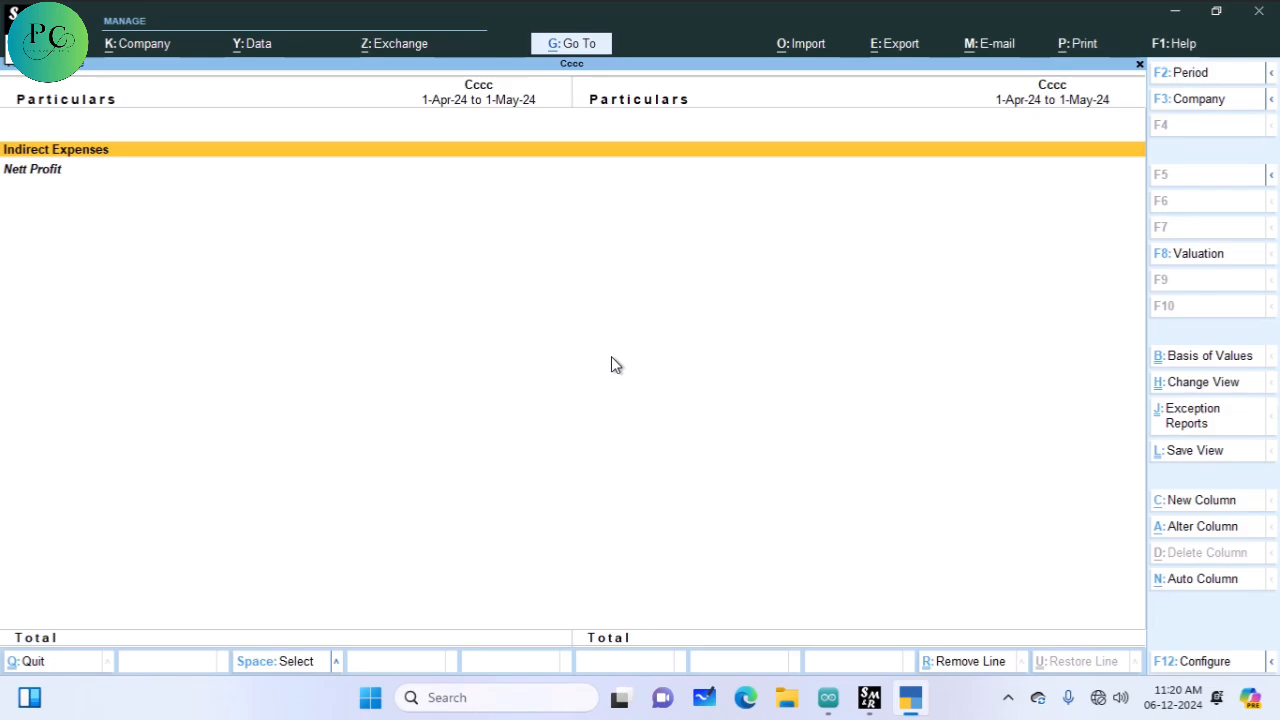
key(Escape)
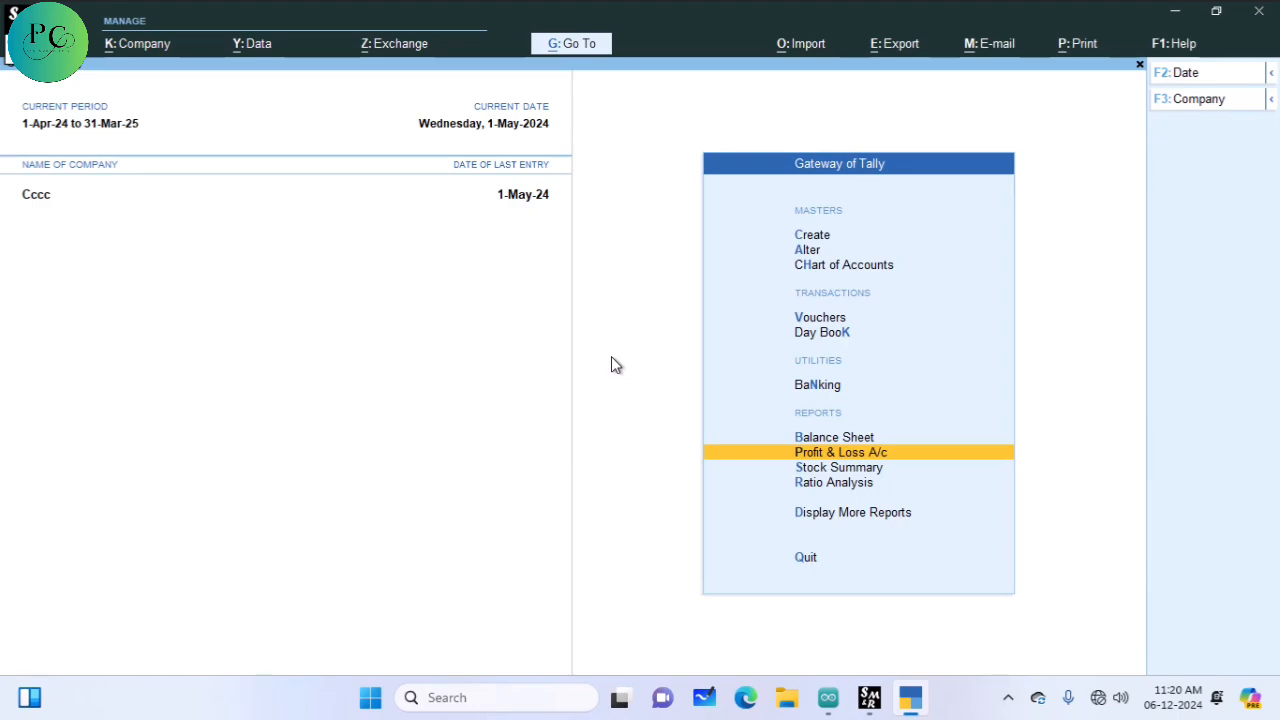
key(Up)
key(Up)
key(Up)
key(Up)
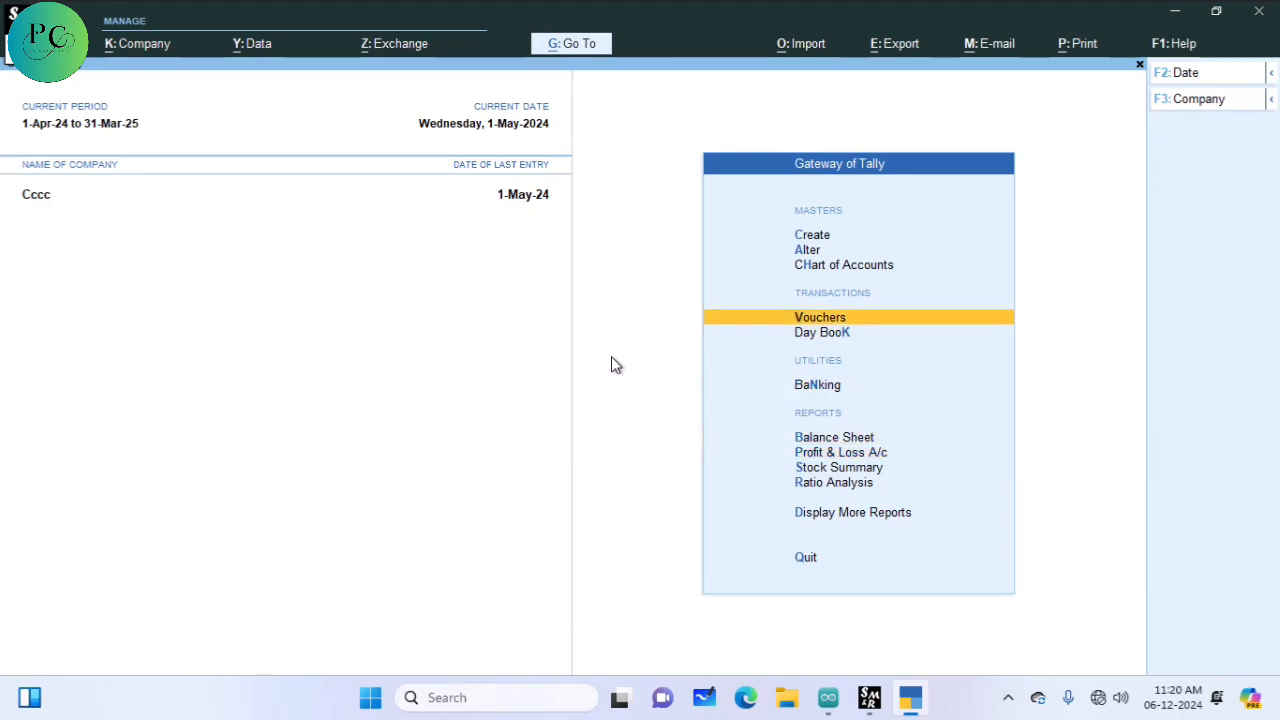
key(Return)
Step: Switch the voucher type from Payment to Memorandum, starting voucher No. 1
key(F10)
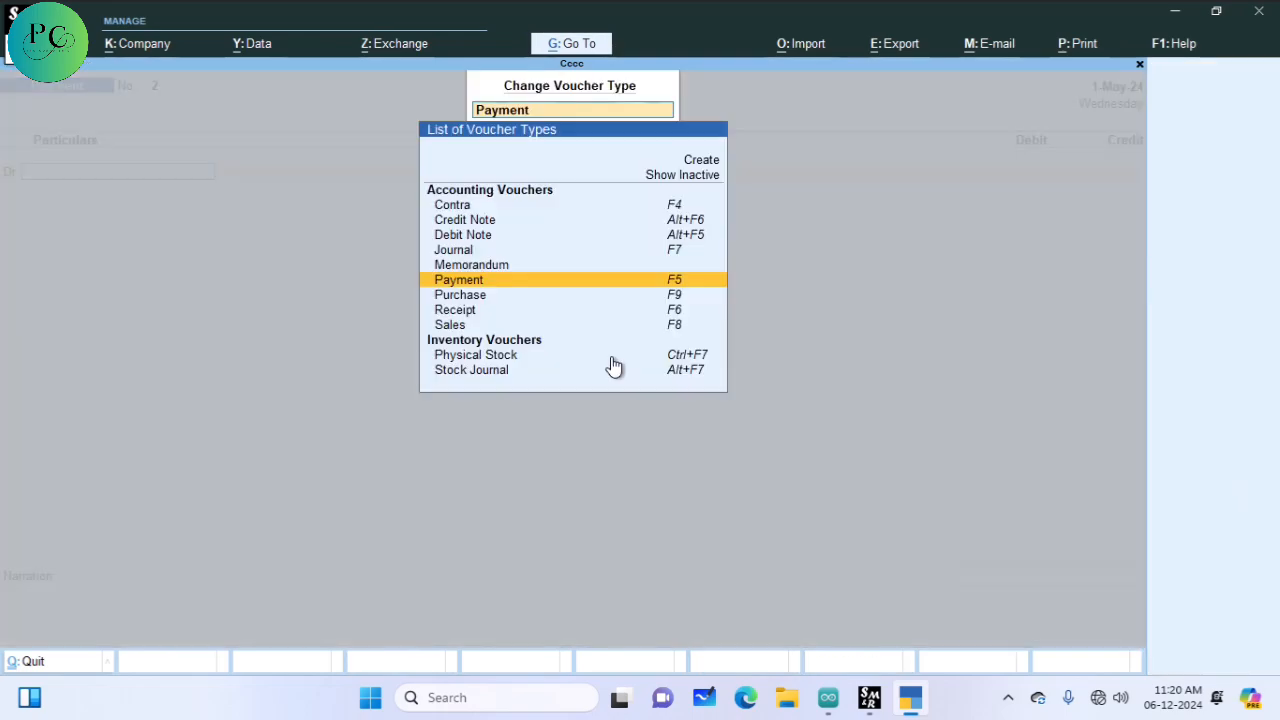
key(Up)
key(Return)
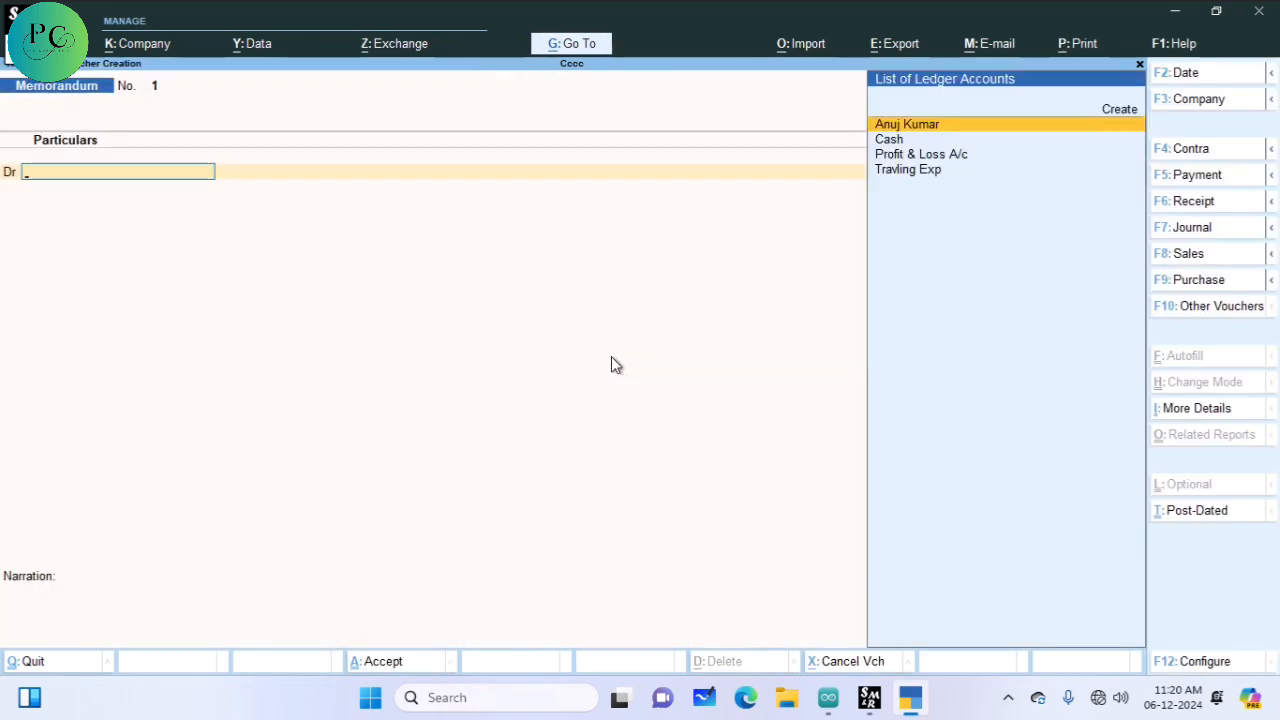